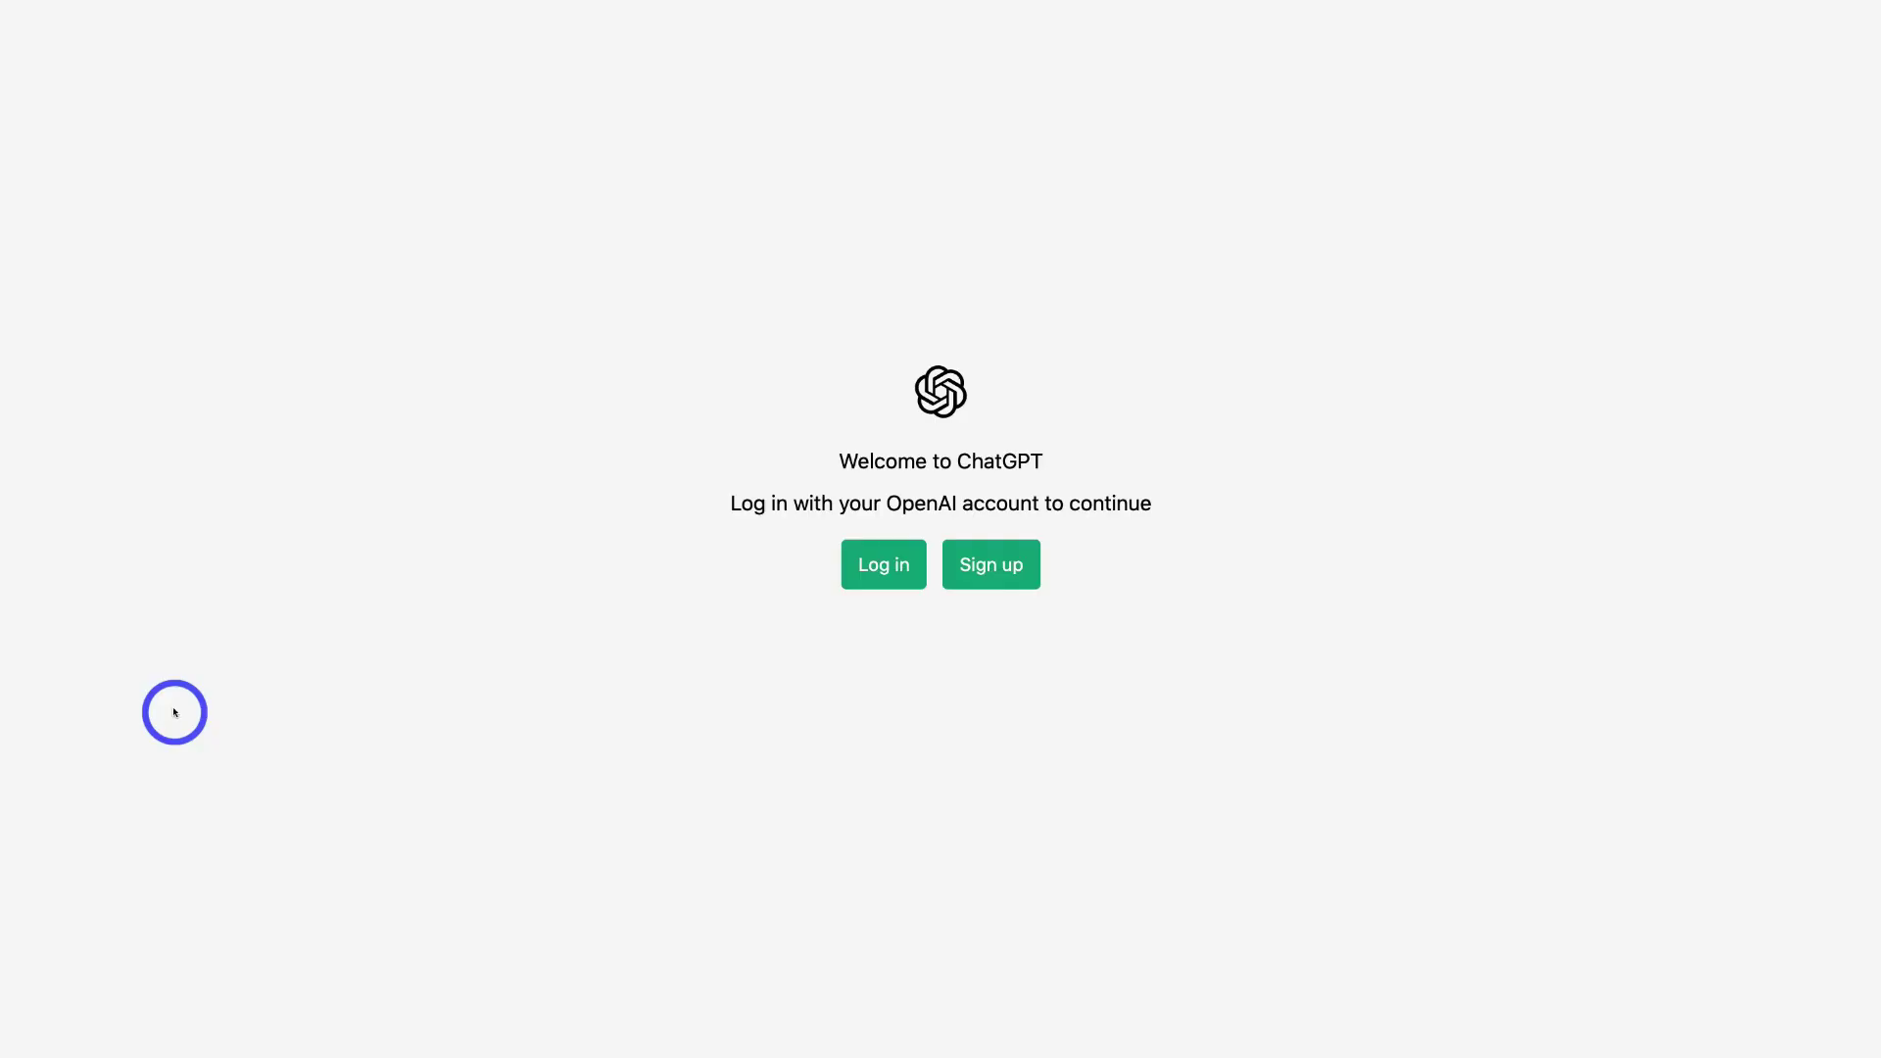
Step: Start a new ChatGPT account with the fourth Google account and confirm the about-you details
left_click(982, 574)
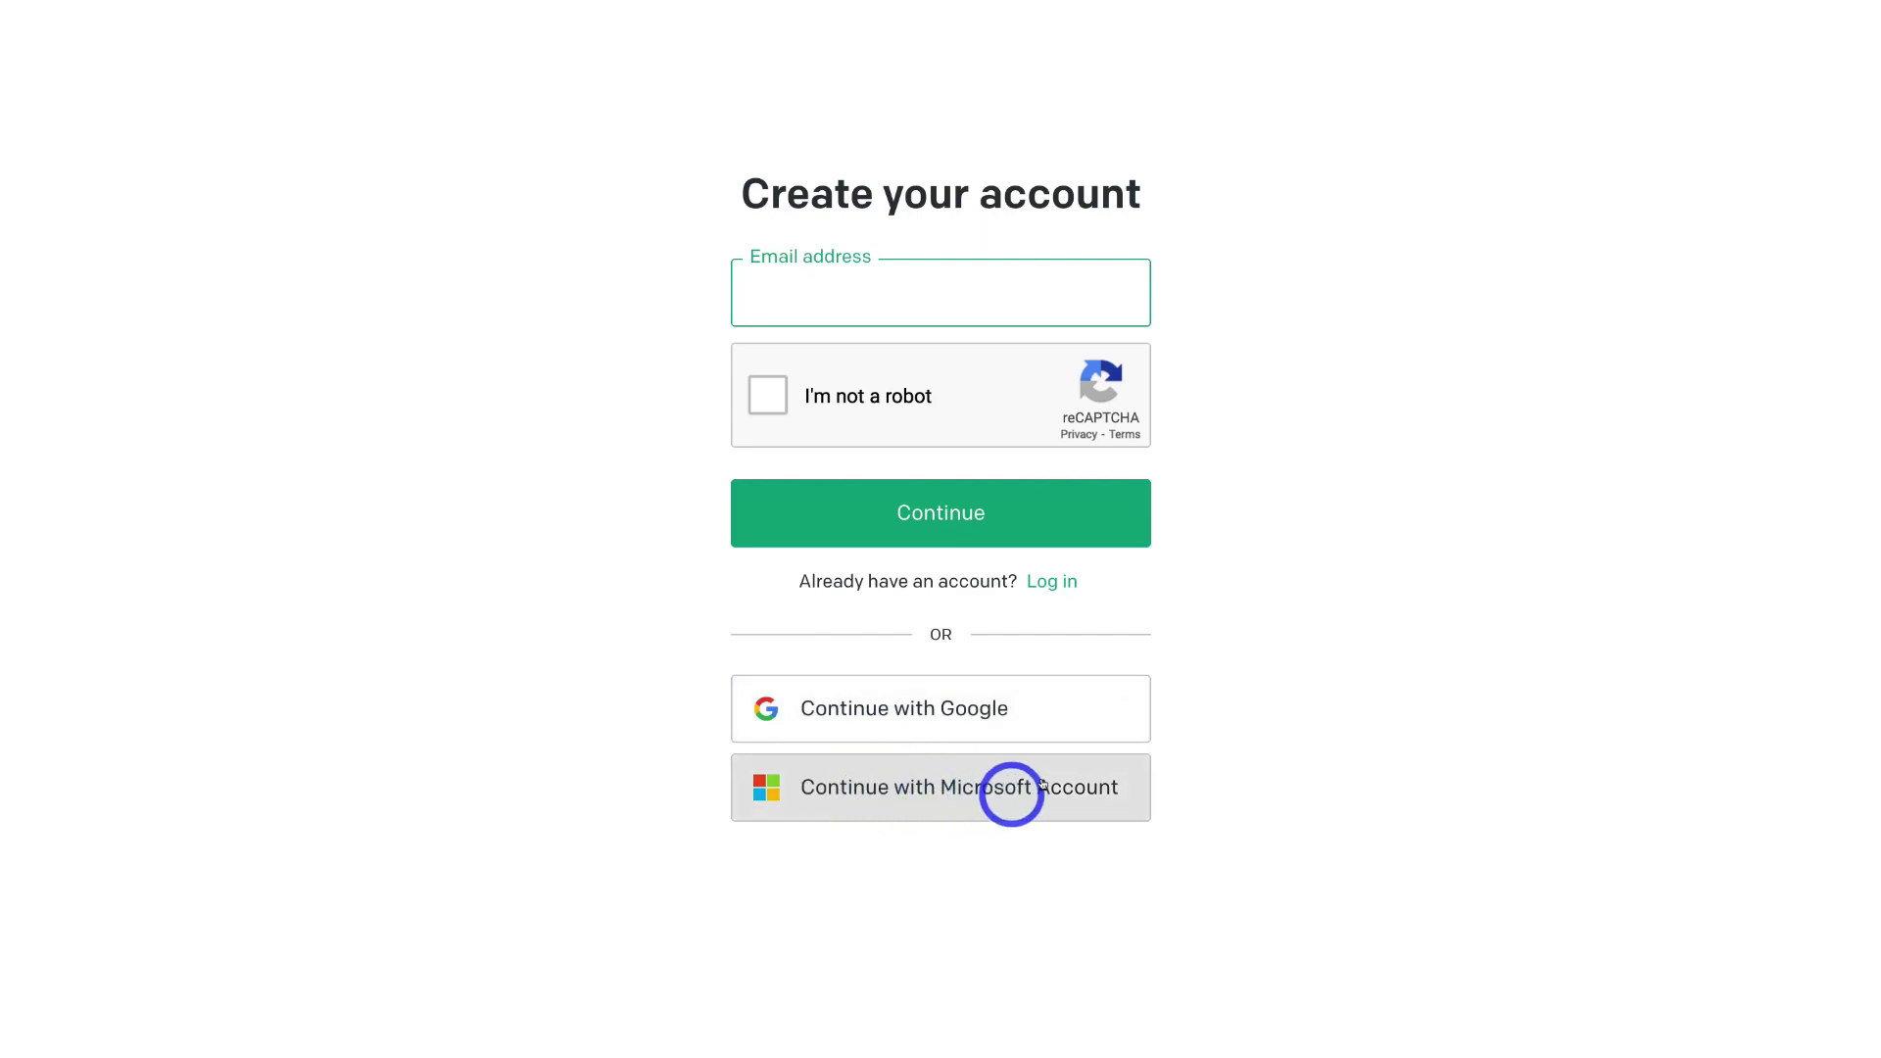
left_click(1052, 713)
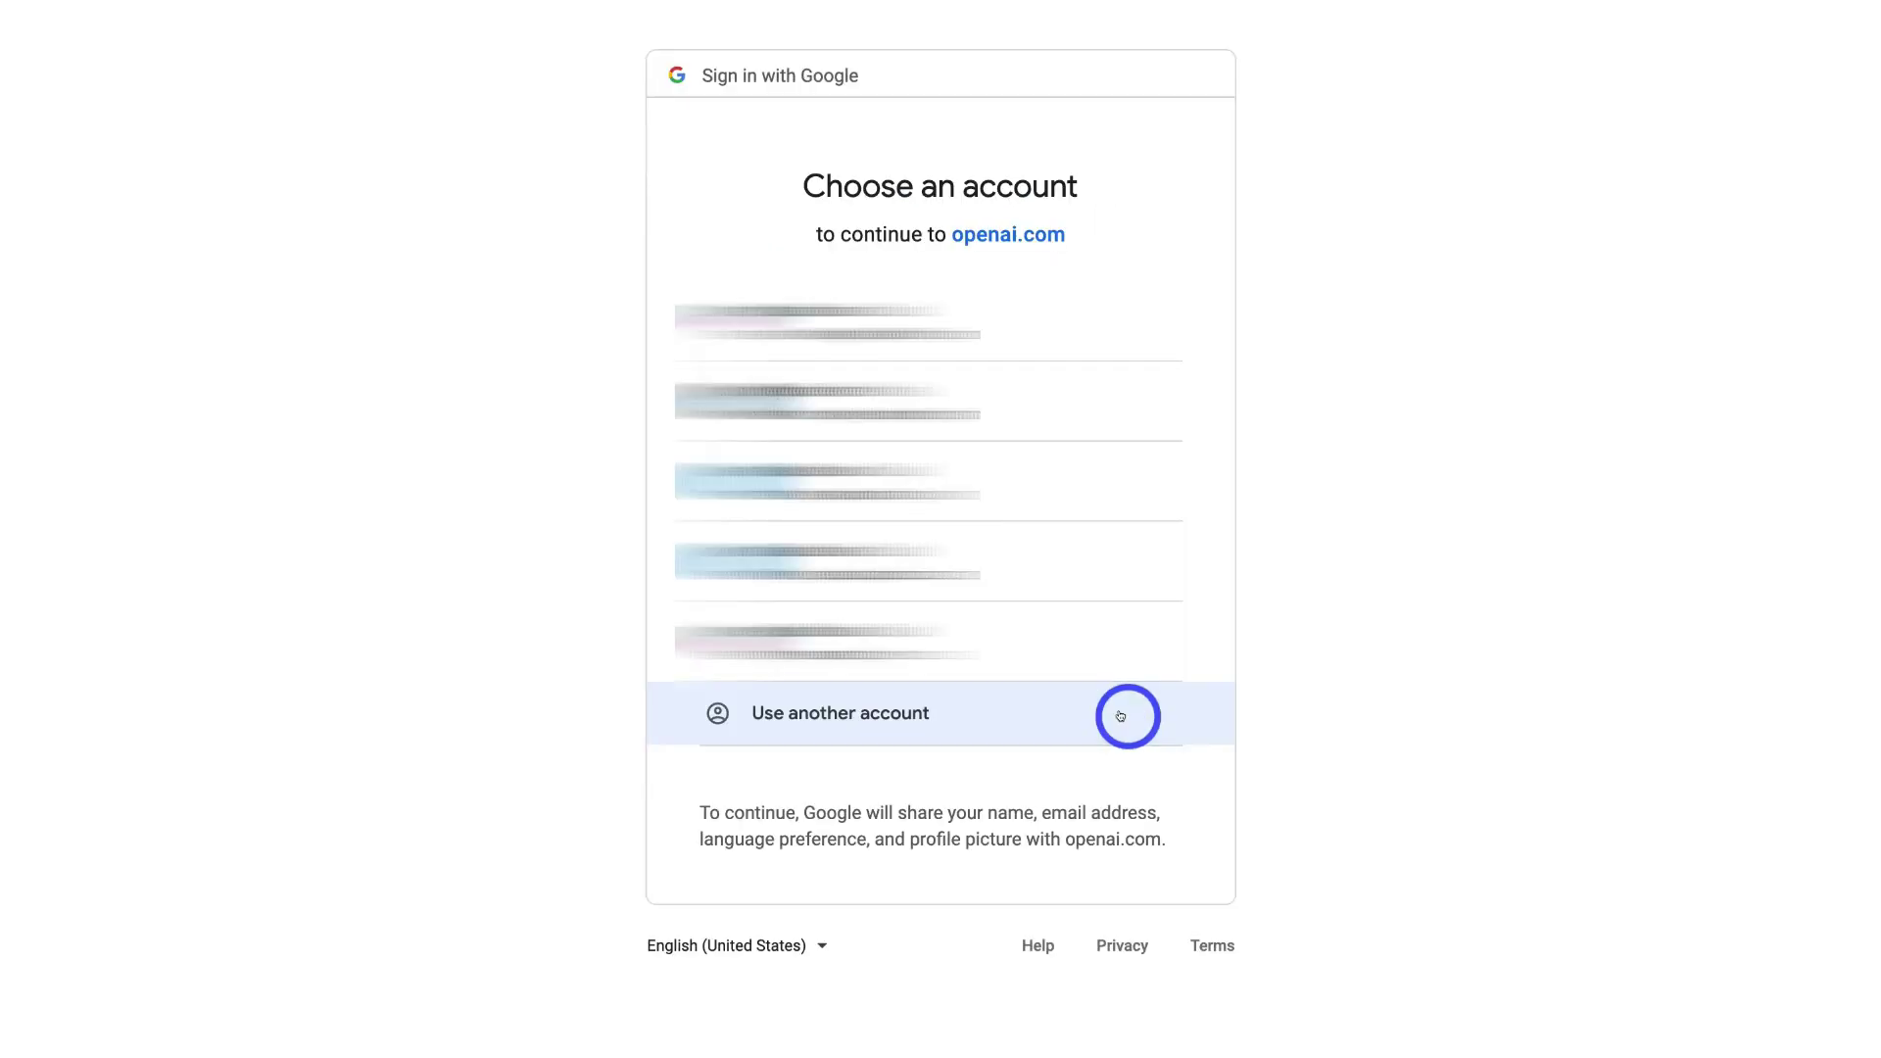
left_click(1056, 569)
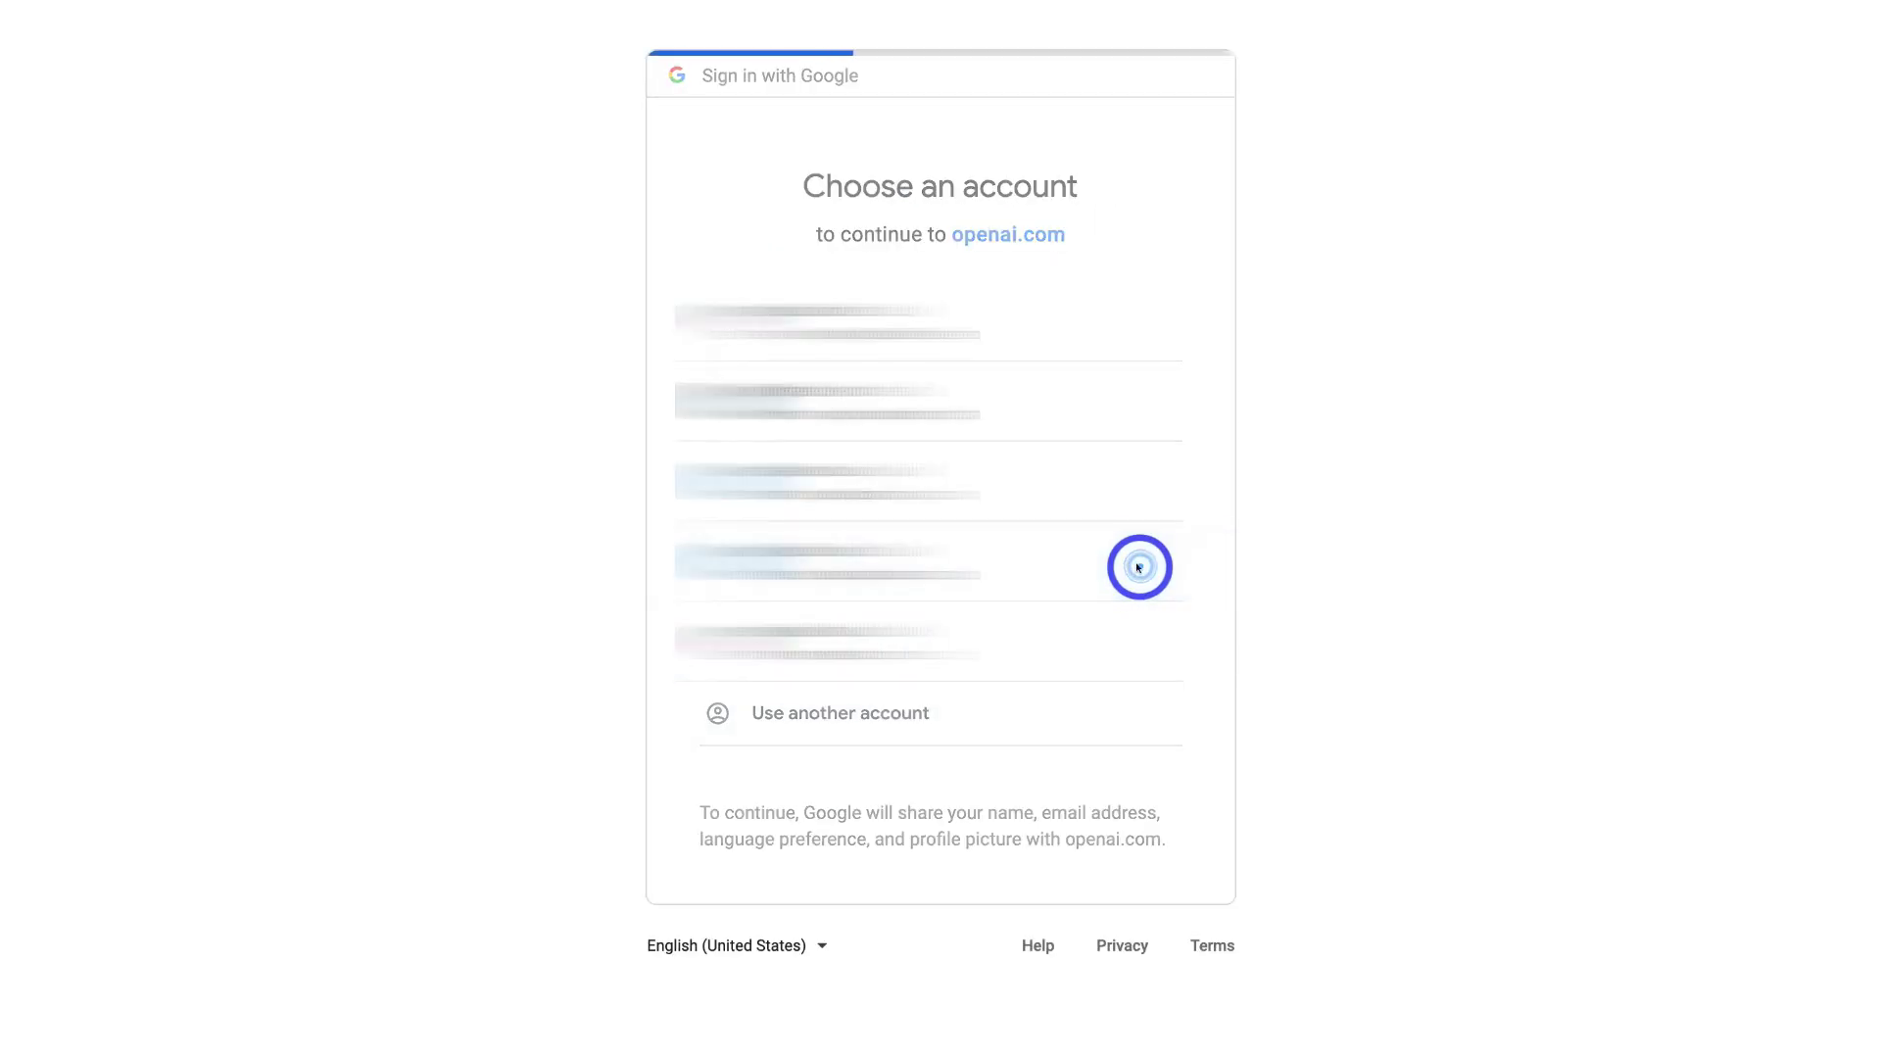
left_click(1055, 447)
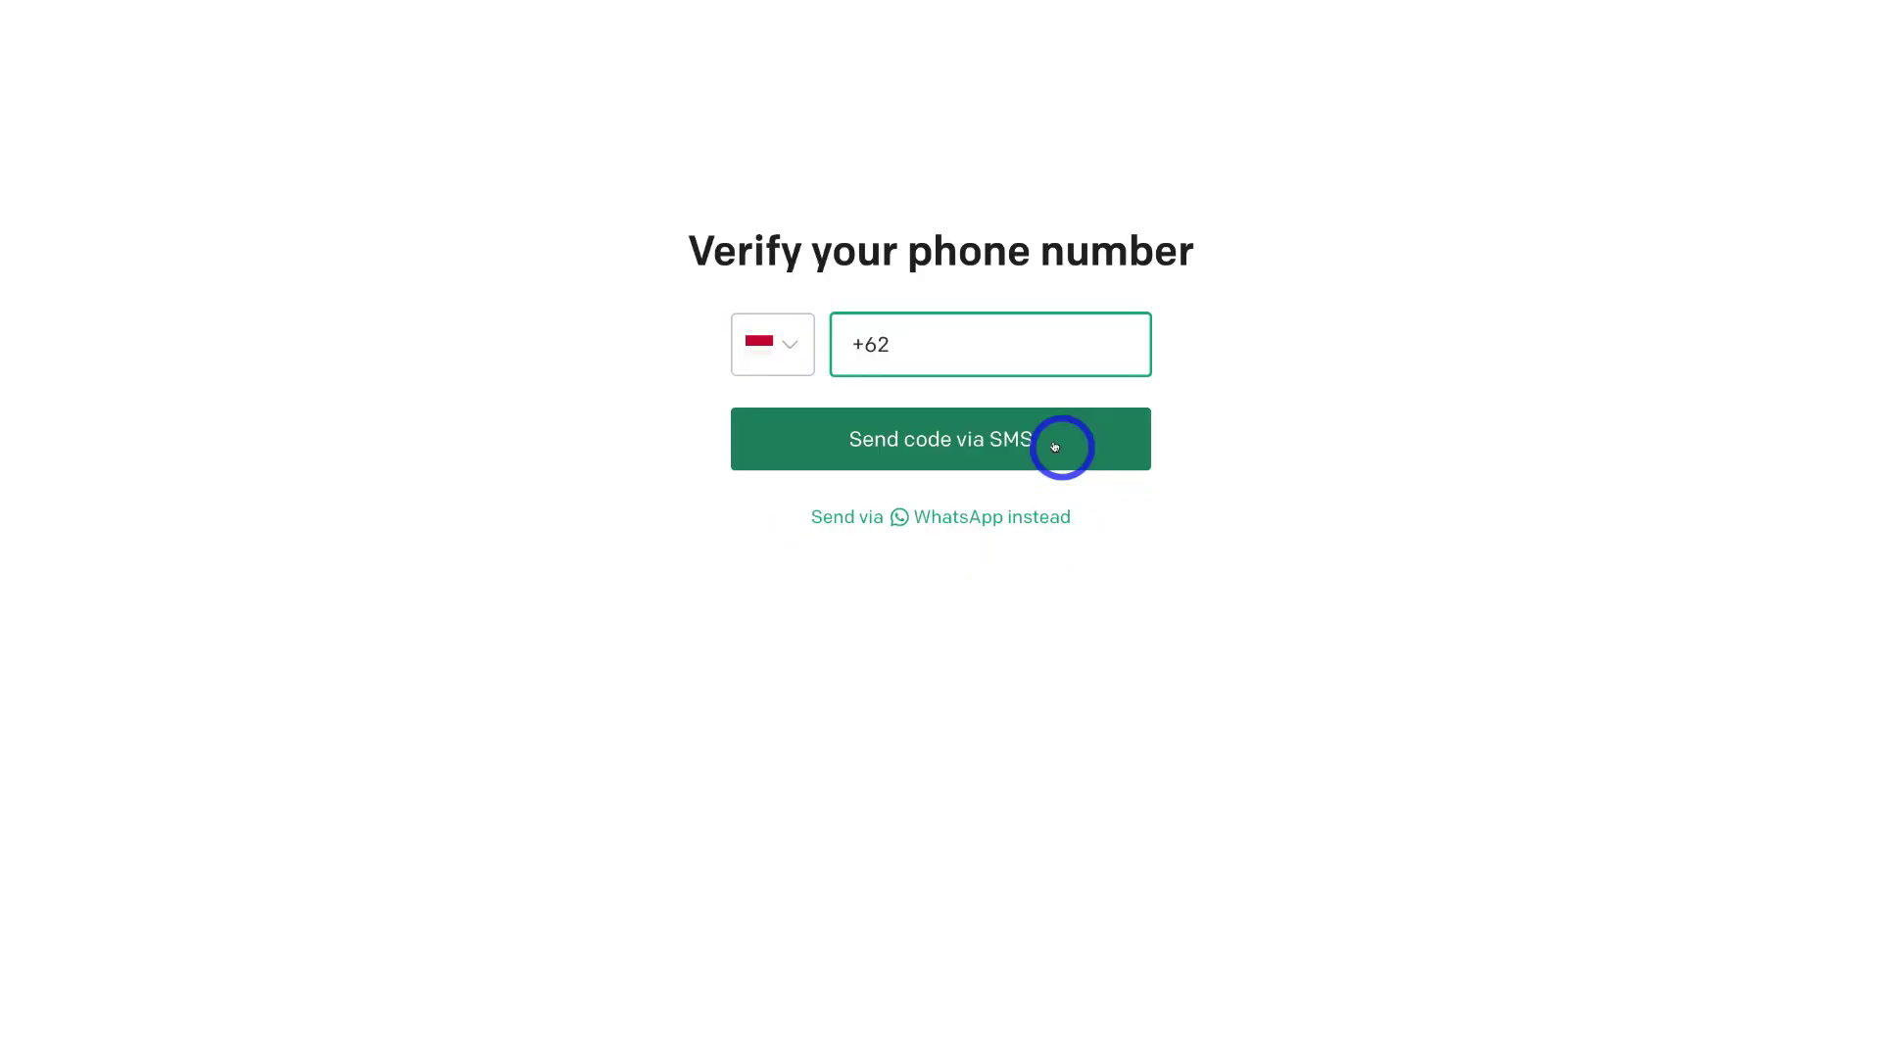
Step: Enter the phone number, request the SMS verification code and type the code
key("ctrl+v")
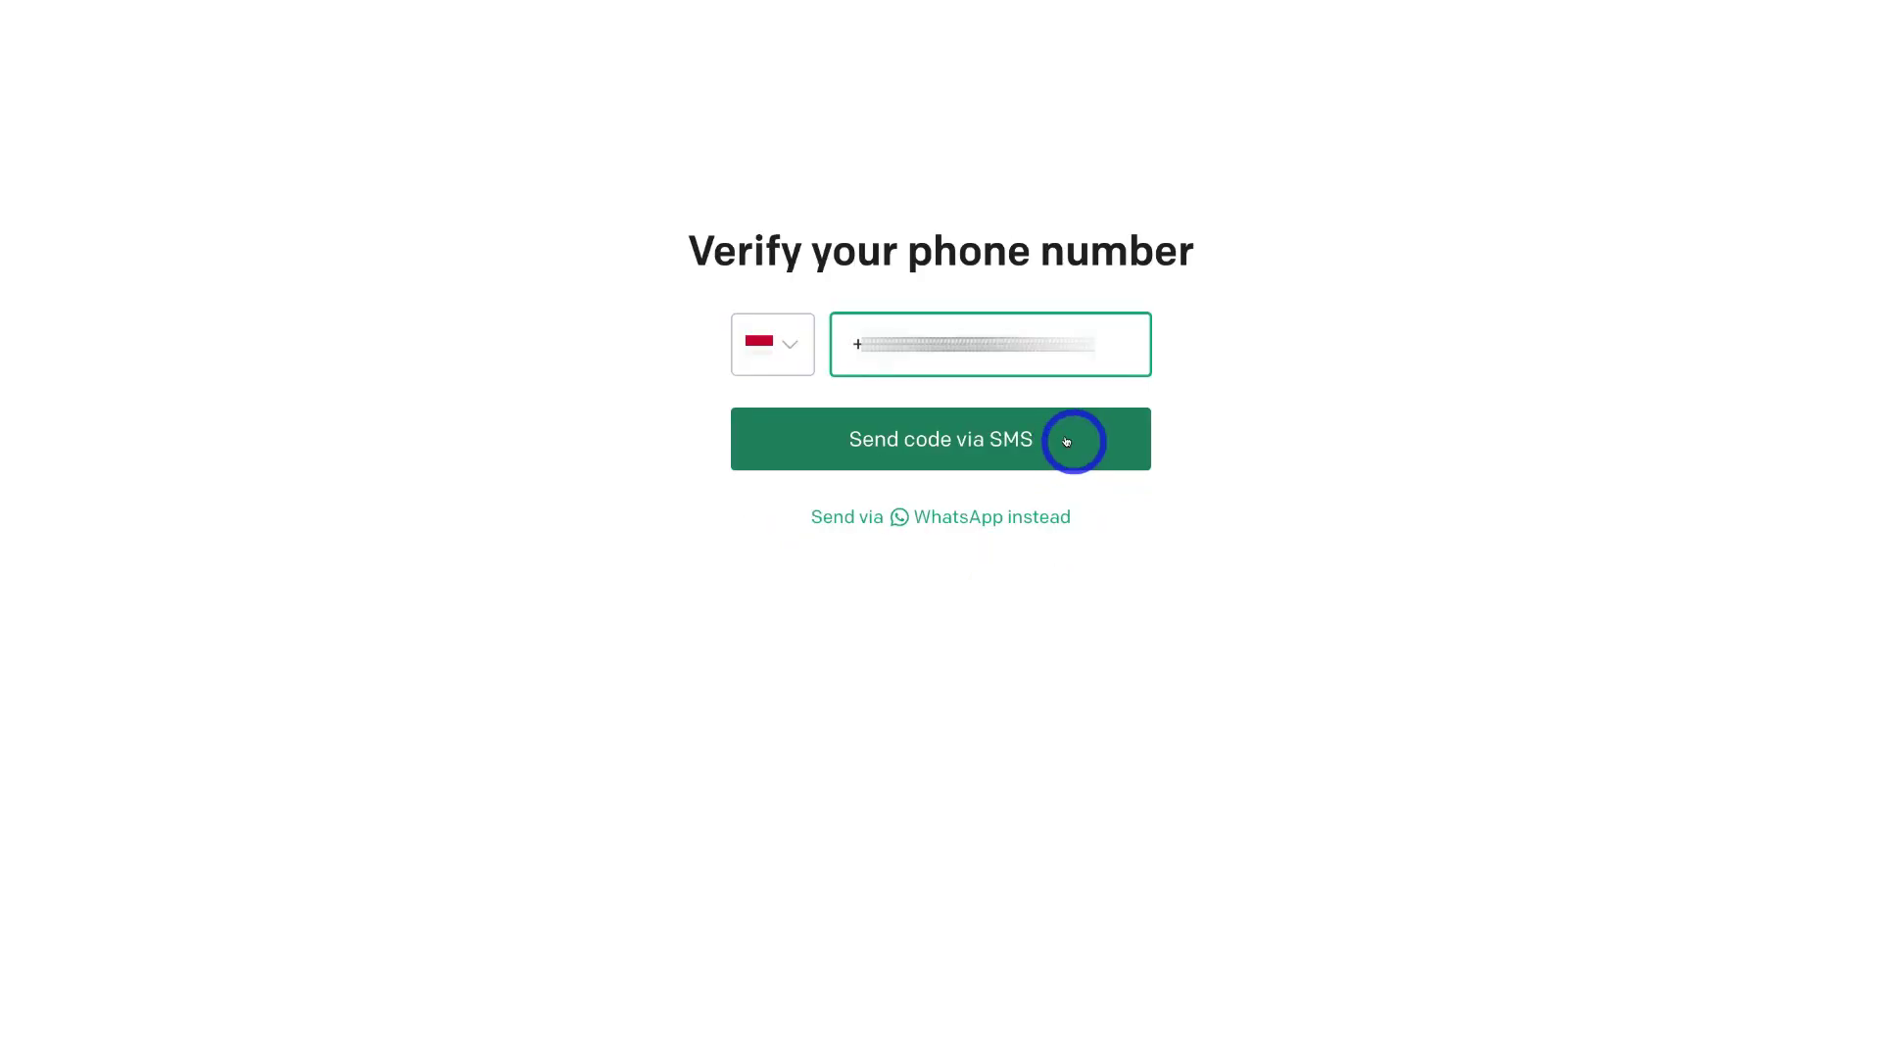
left_click(1066, 442)
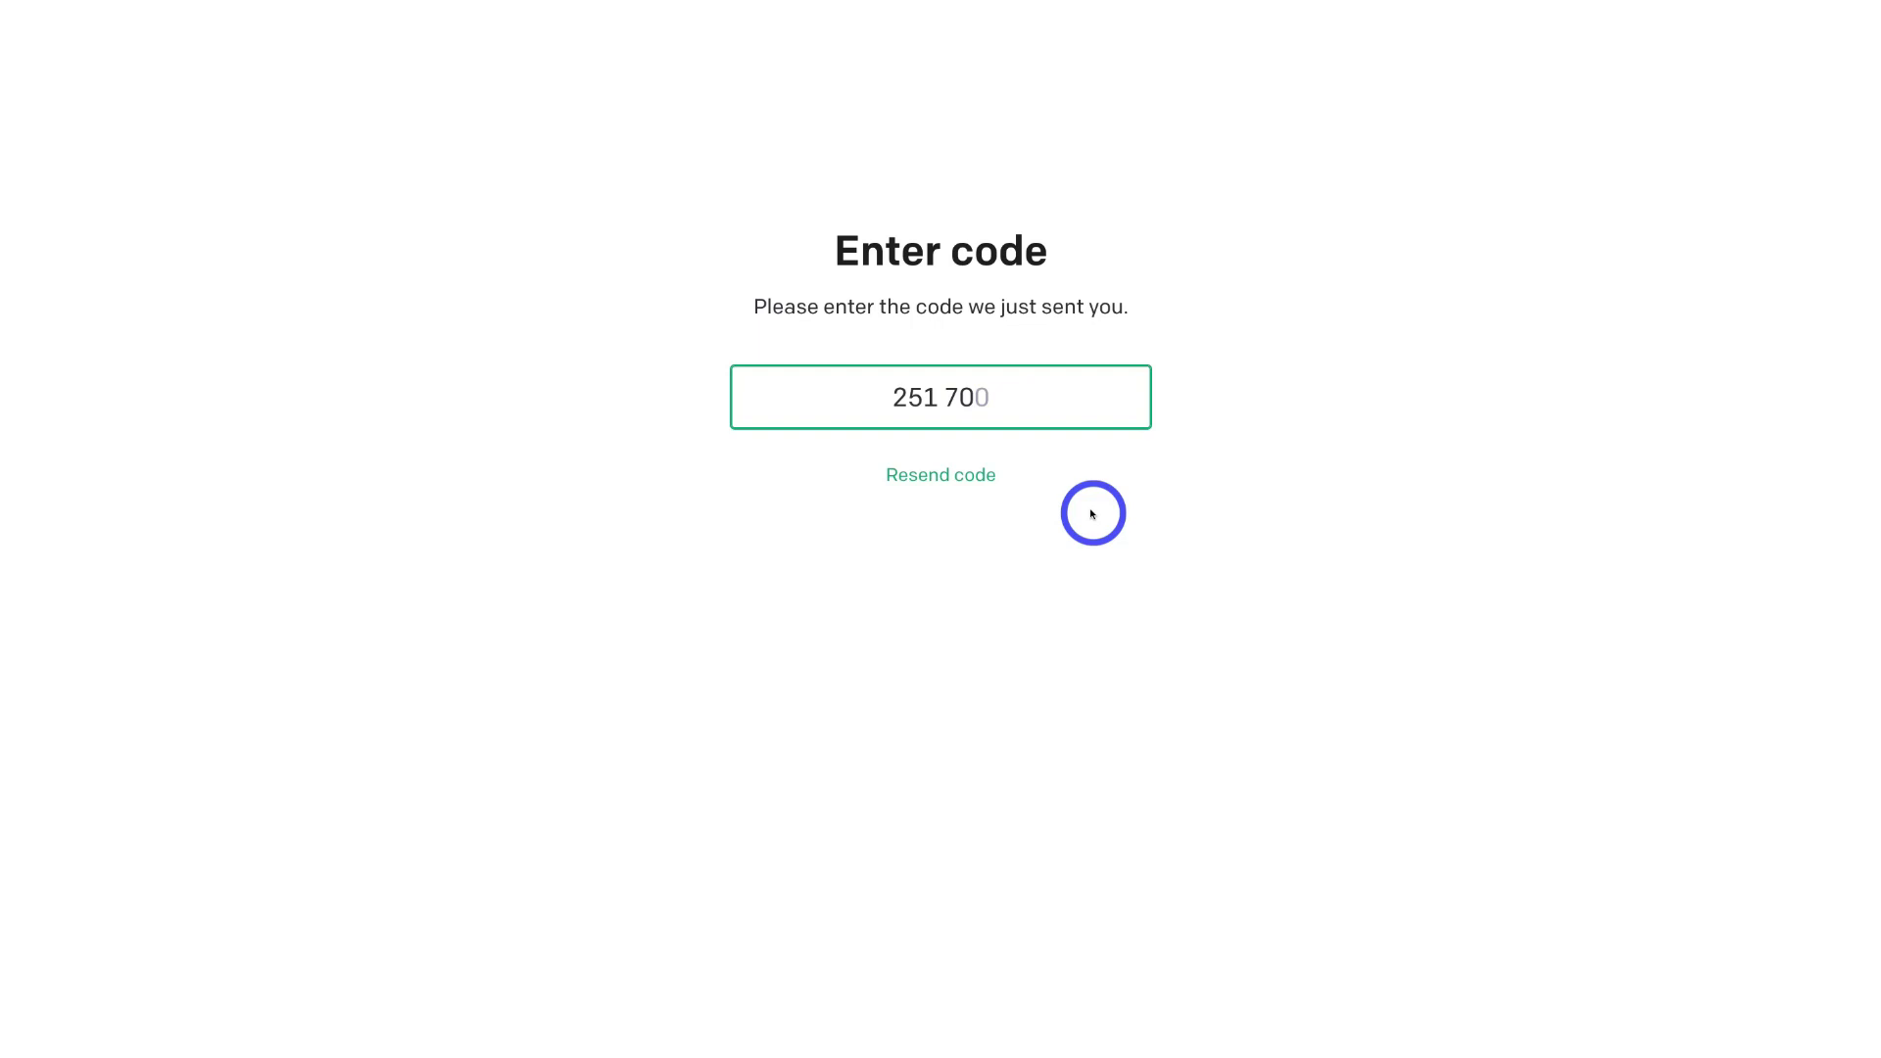
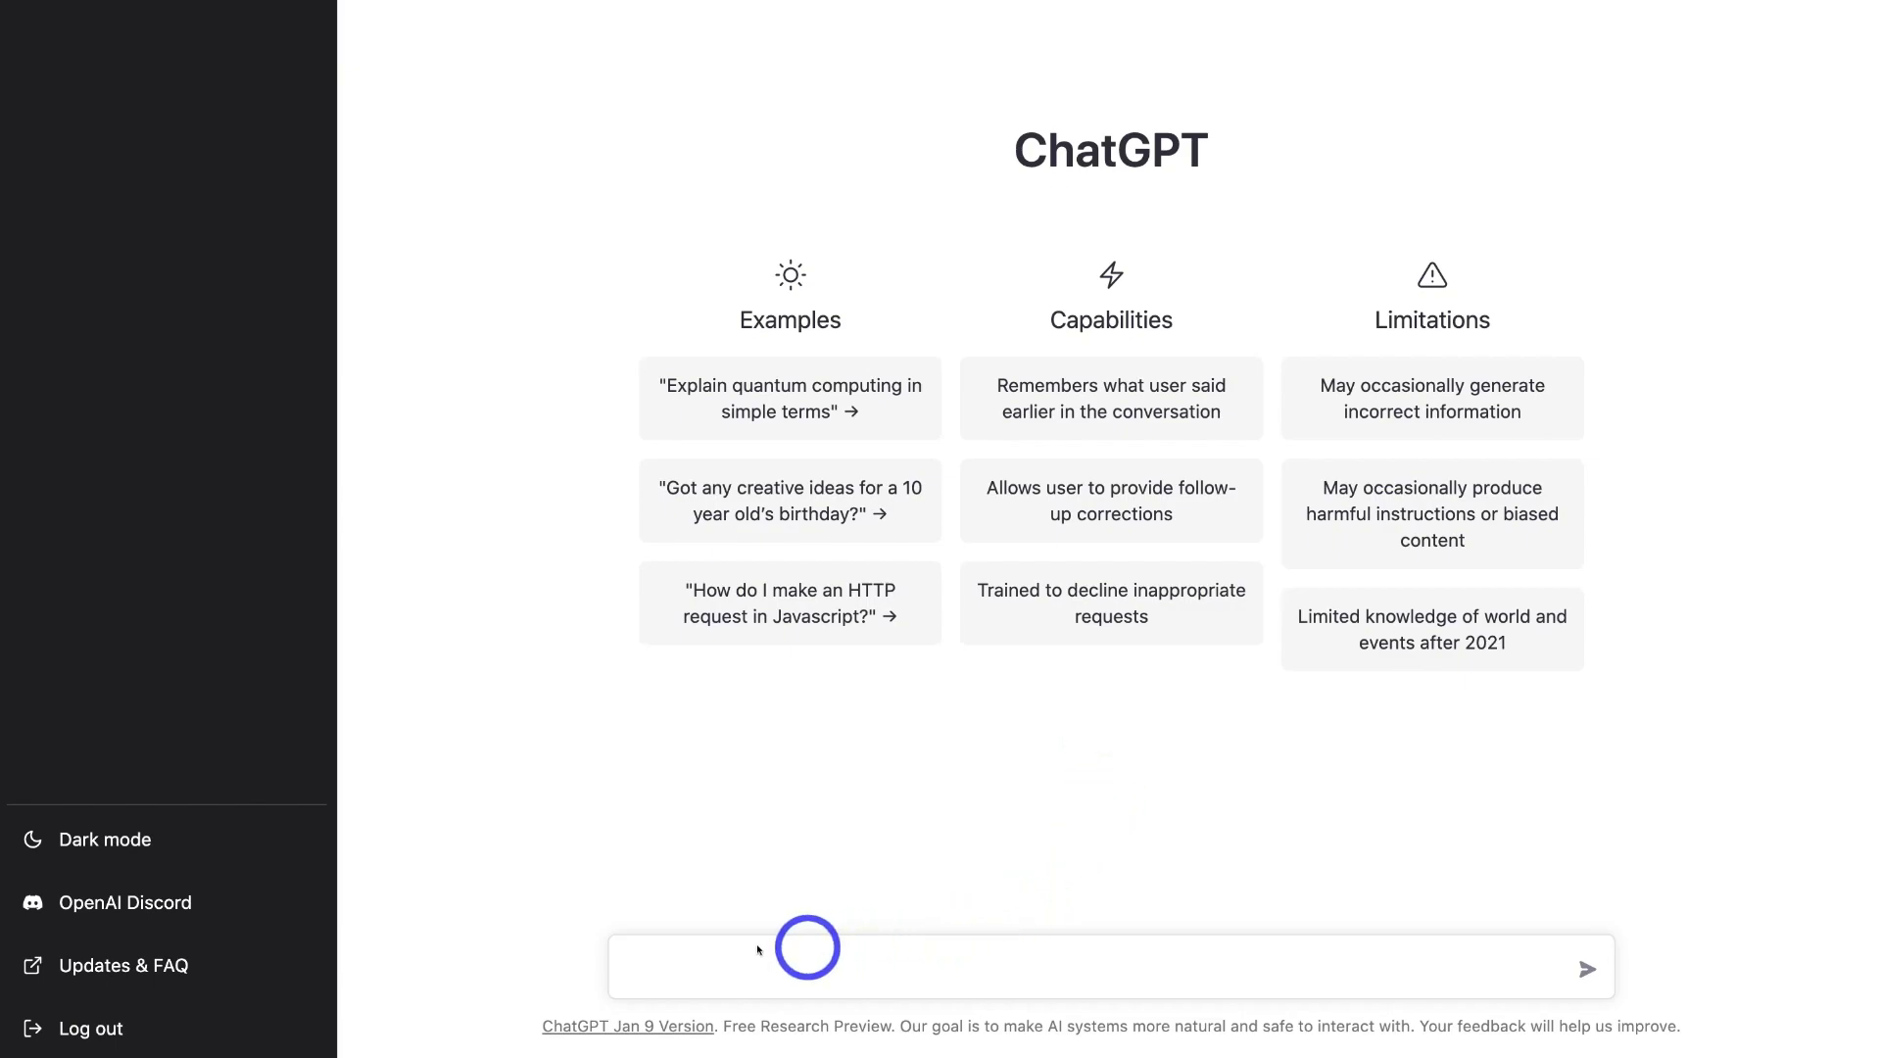
Step: Ask ChatGPT 'What are some good name ideas for a roofing business in Sydney?'
left_click(678, 967)
type("Wha")
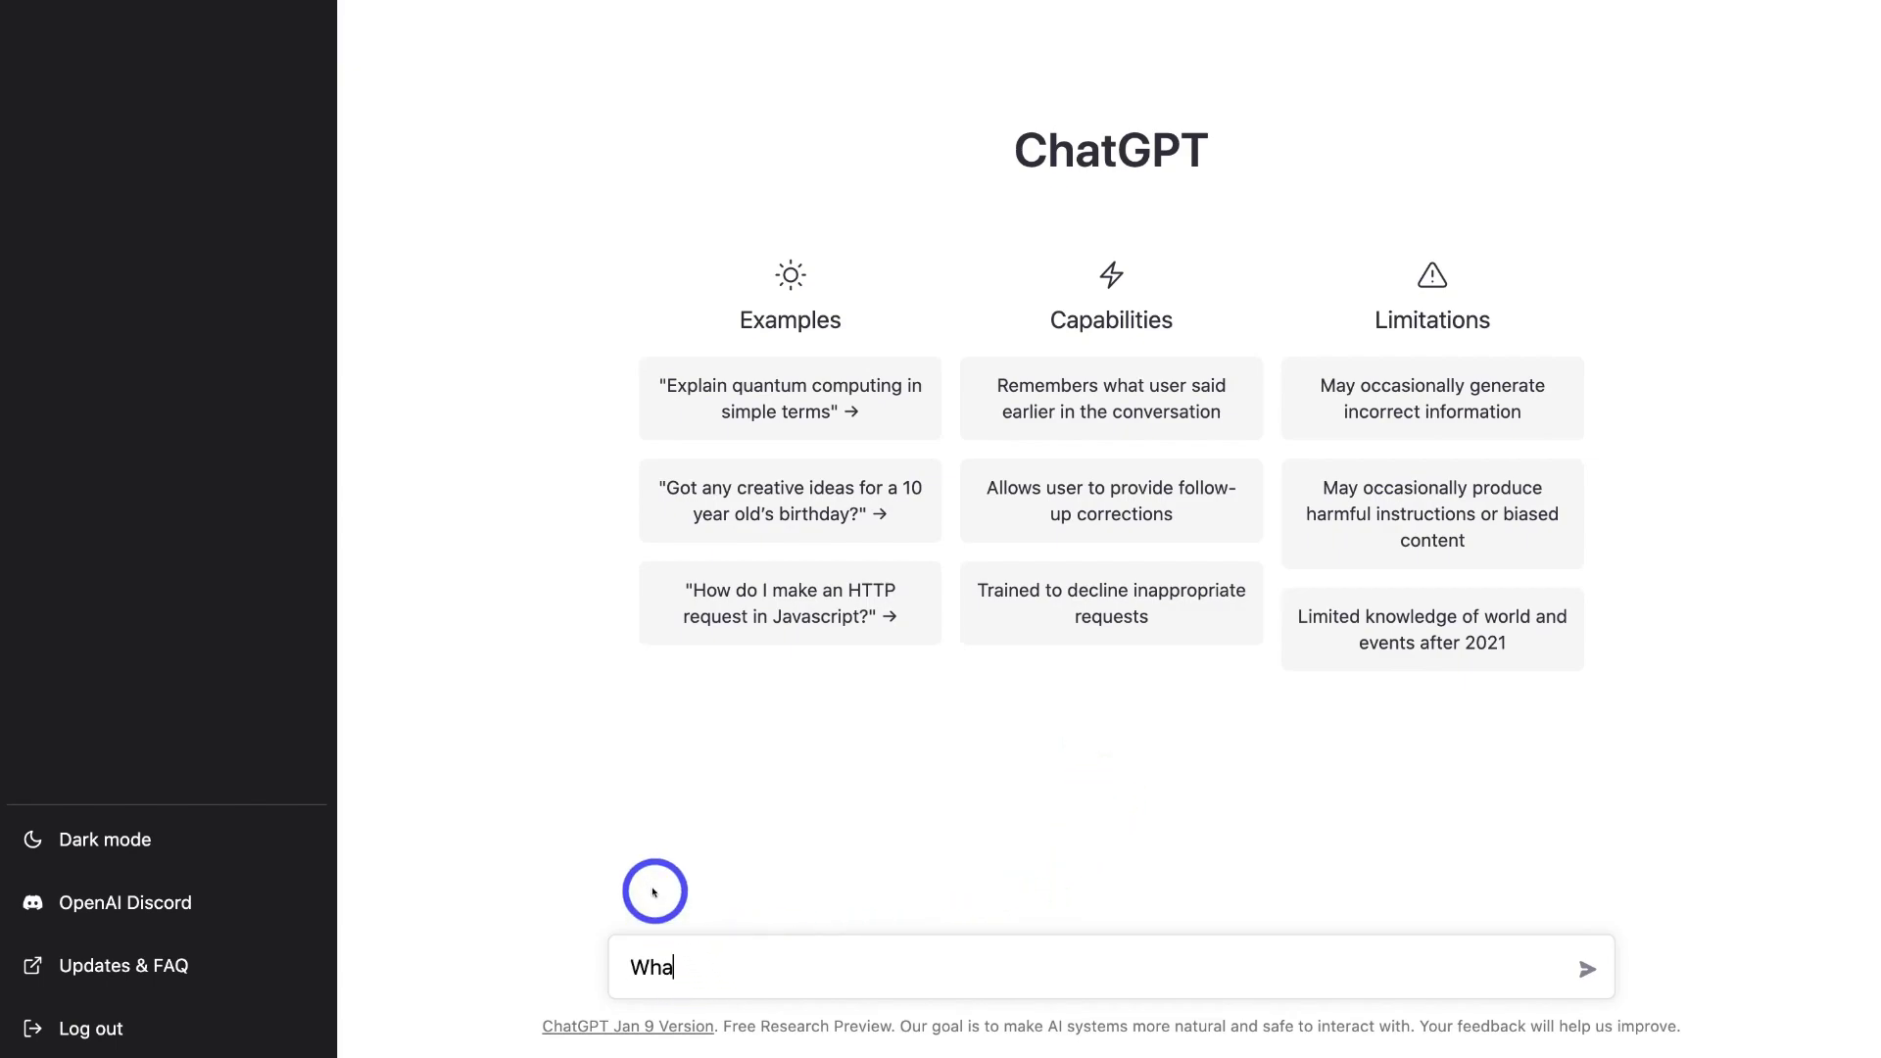
type("t are some good name ideas for a roofing business in Sydney?")
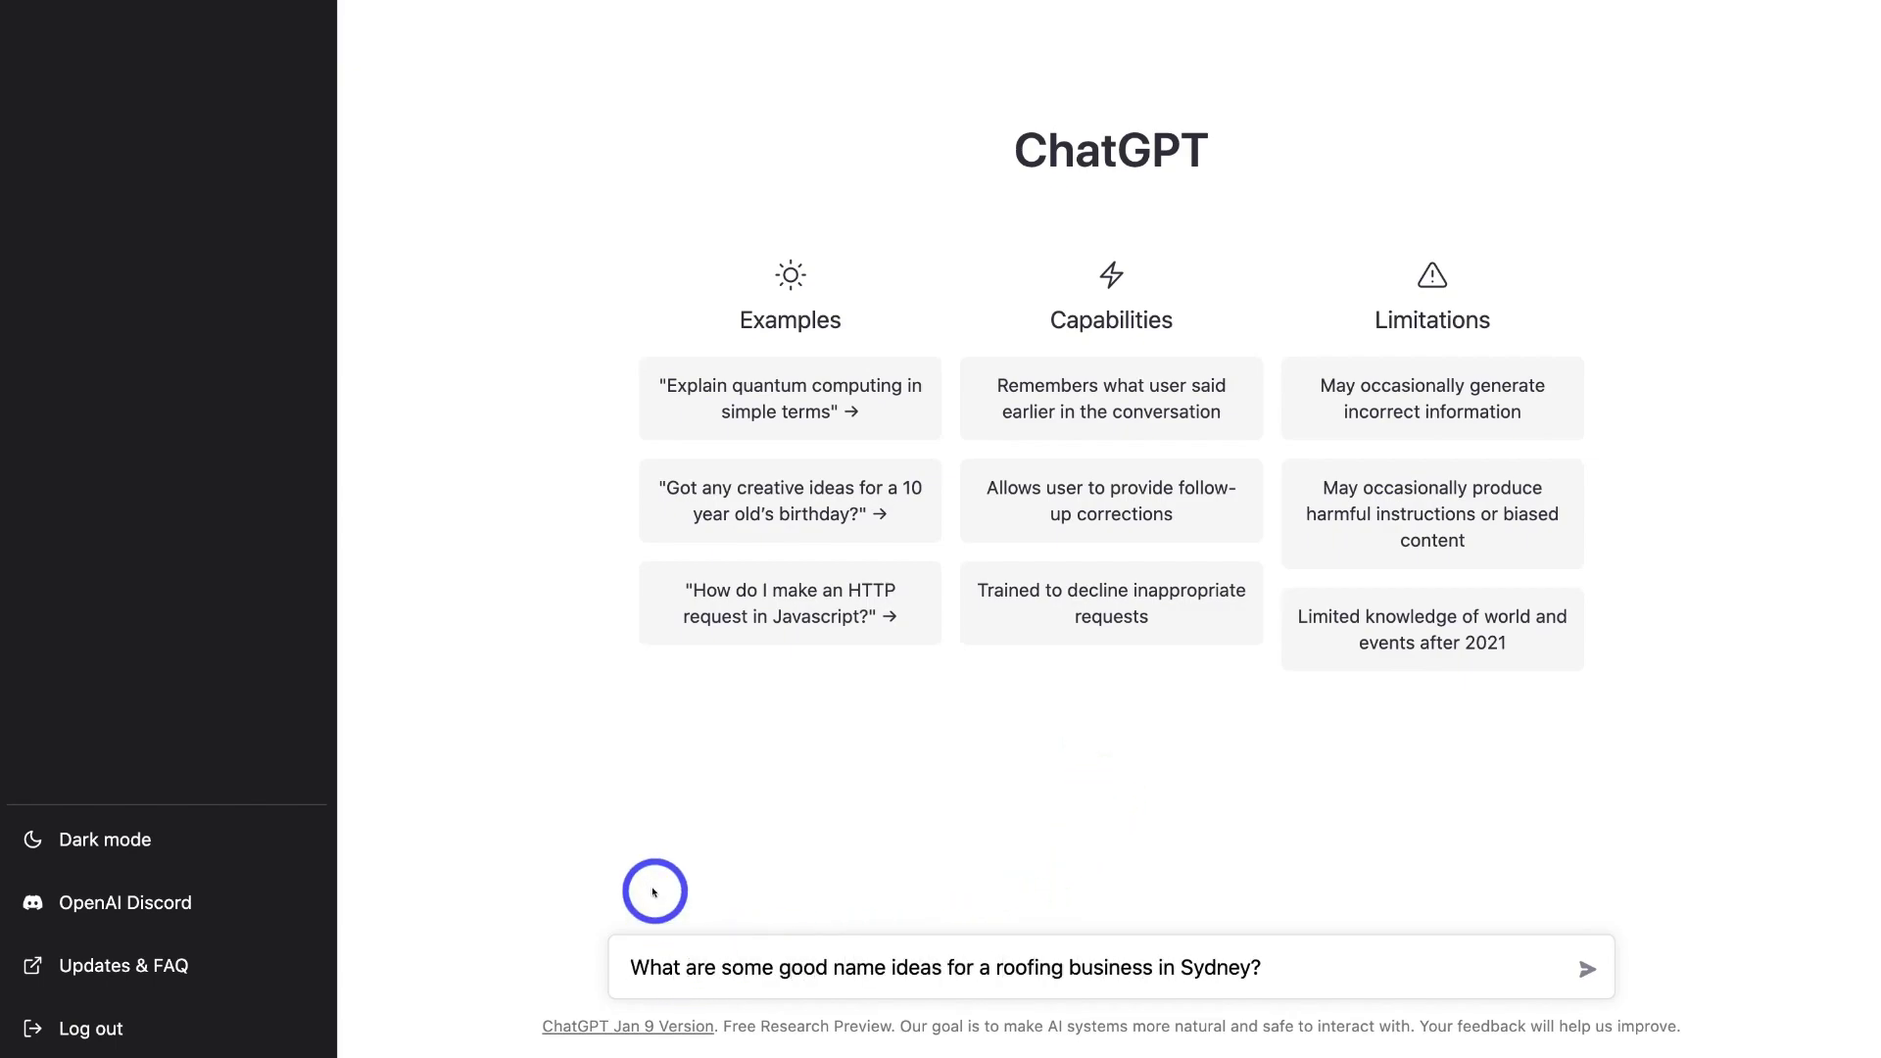
key("Return")
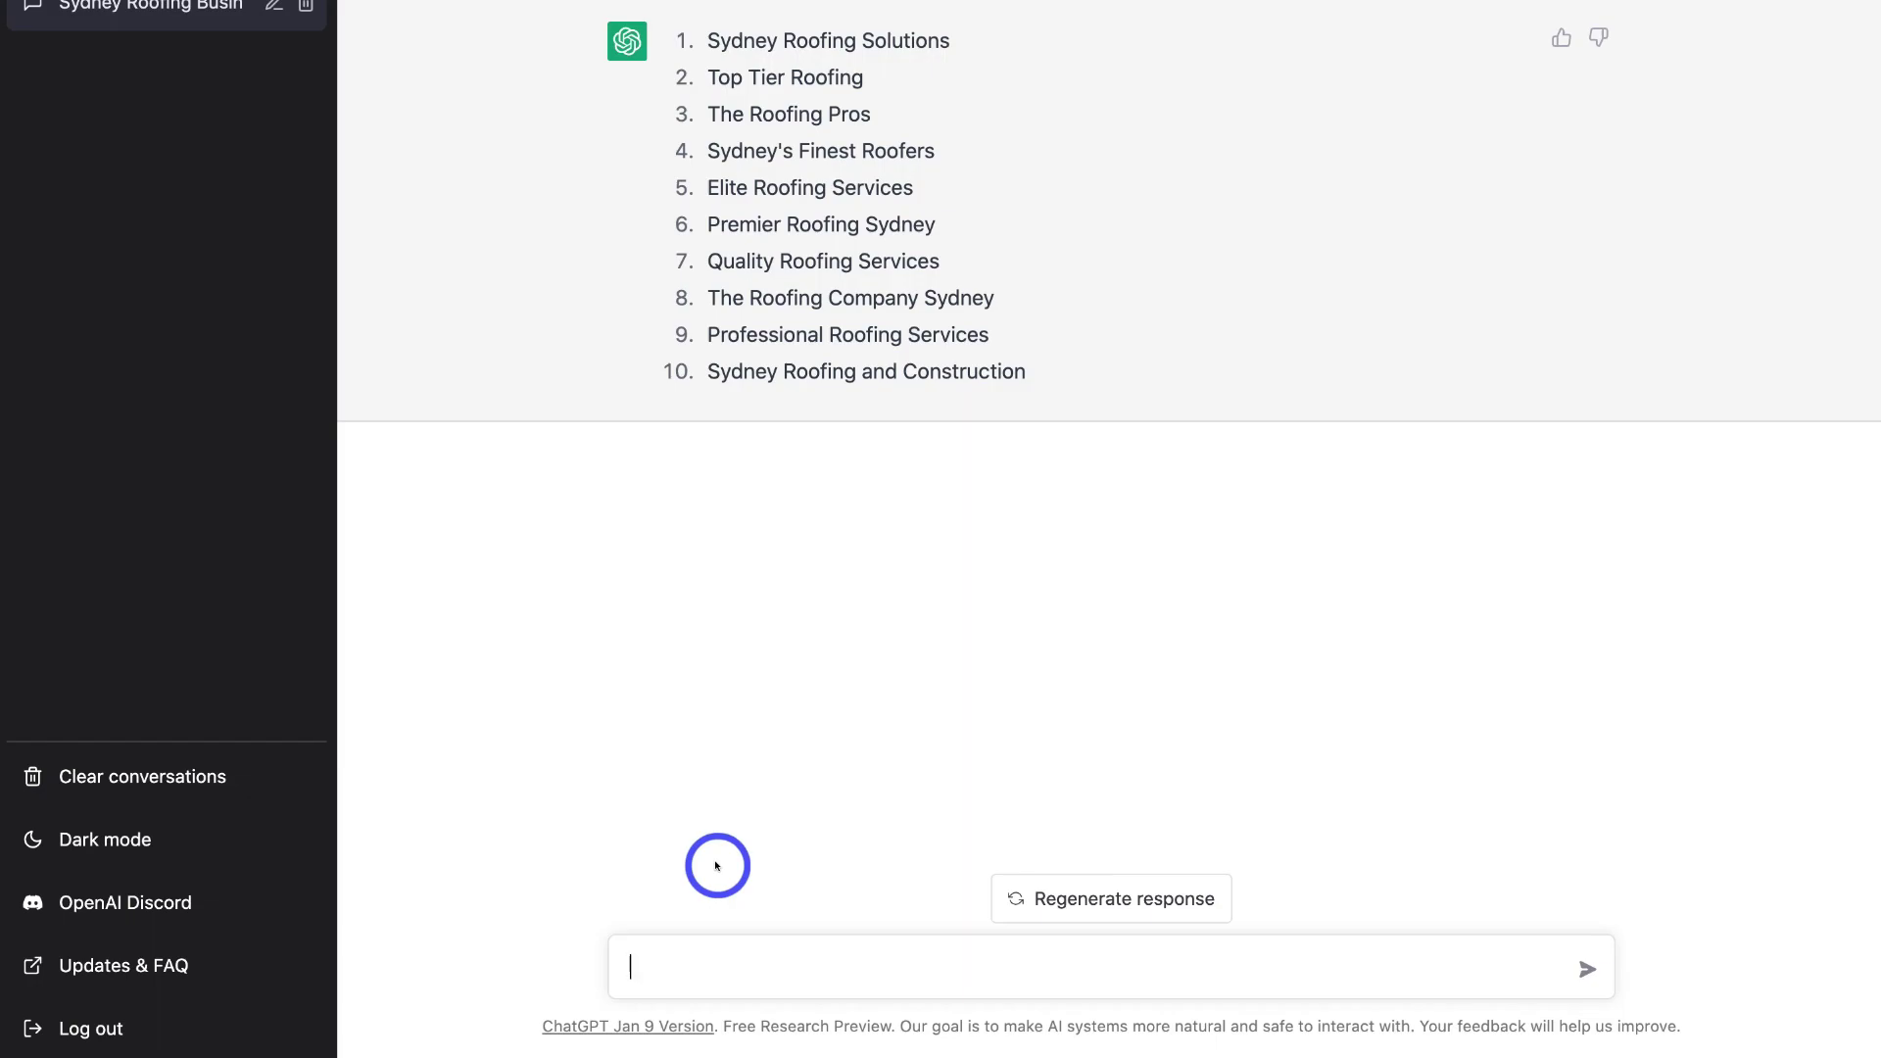
Step: Paste and send the prepared prompt asking for twenty roofing keywords
type("What are the top keywords for a roofing business in Sydney?")
key("Return")
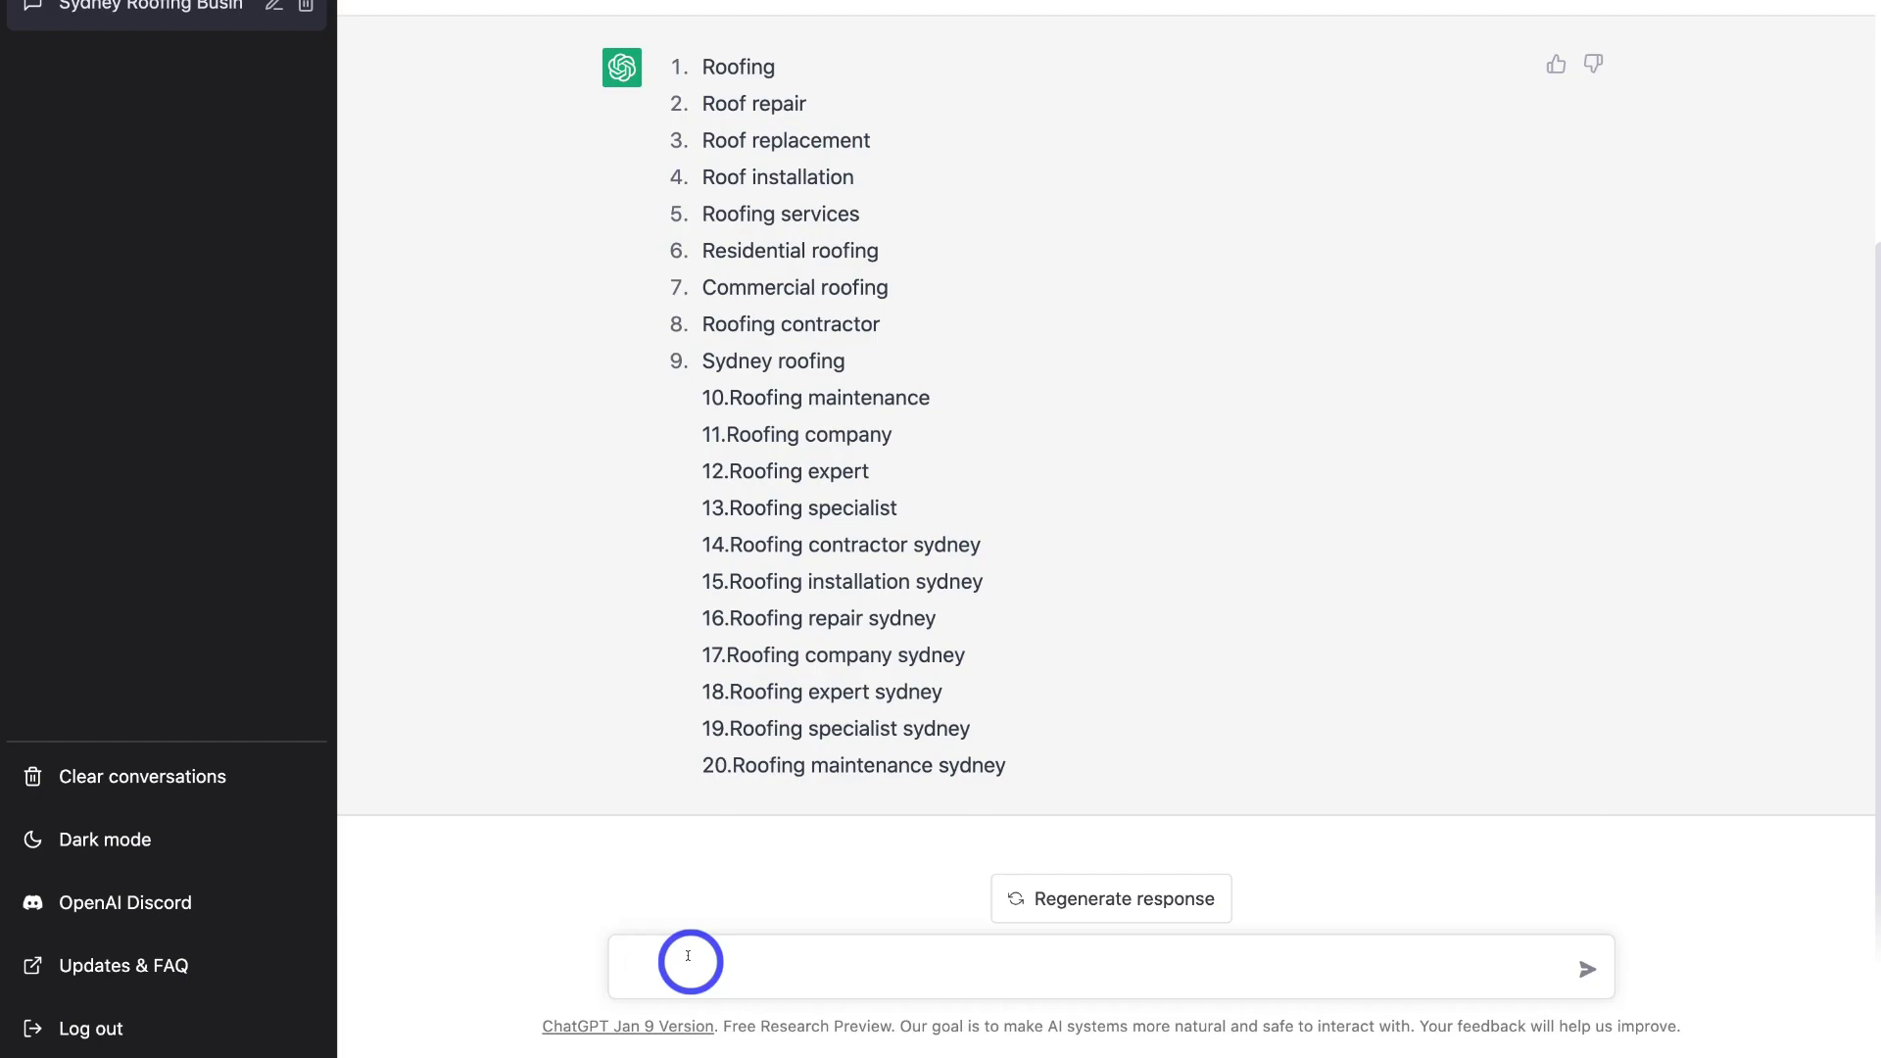
Step: Ask 'What are some variations of roof repair?' and scroll through the twenty variations
type("What are some va")
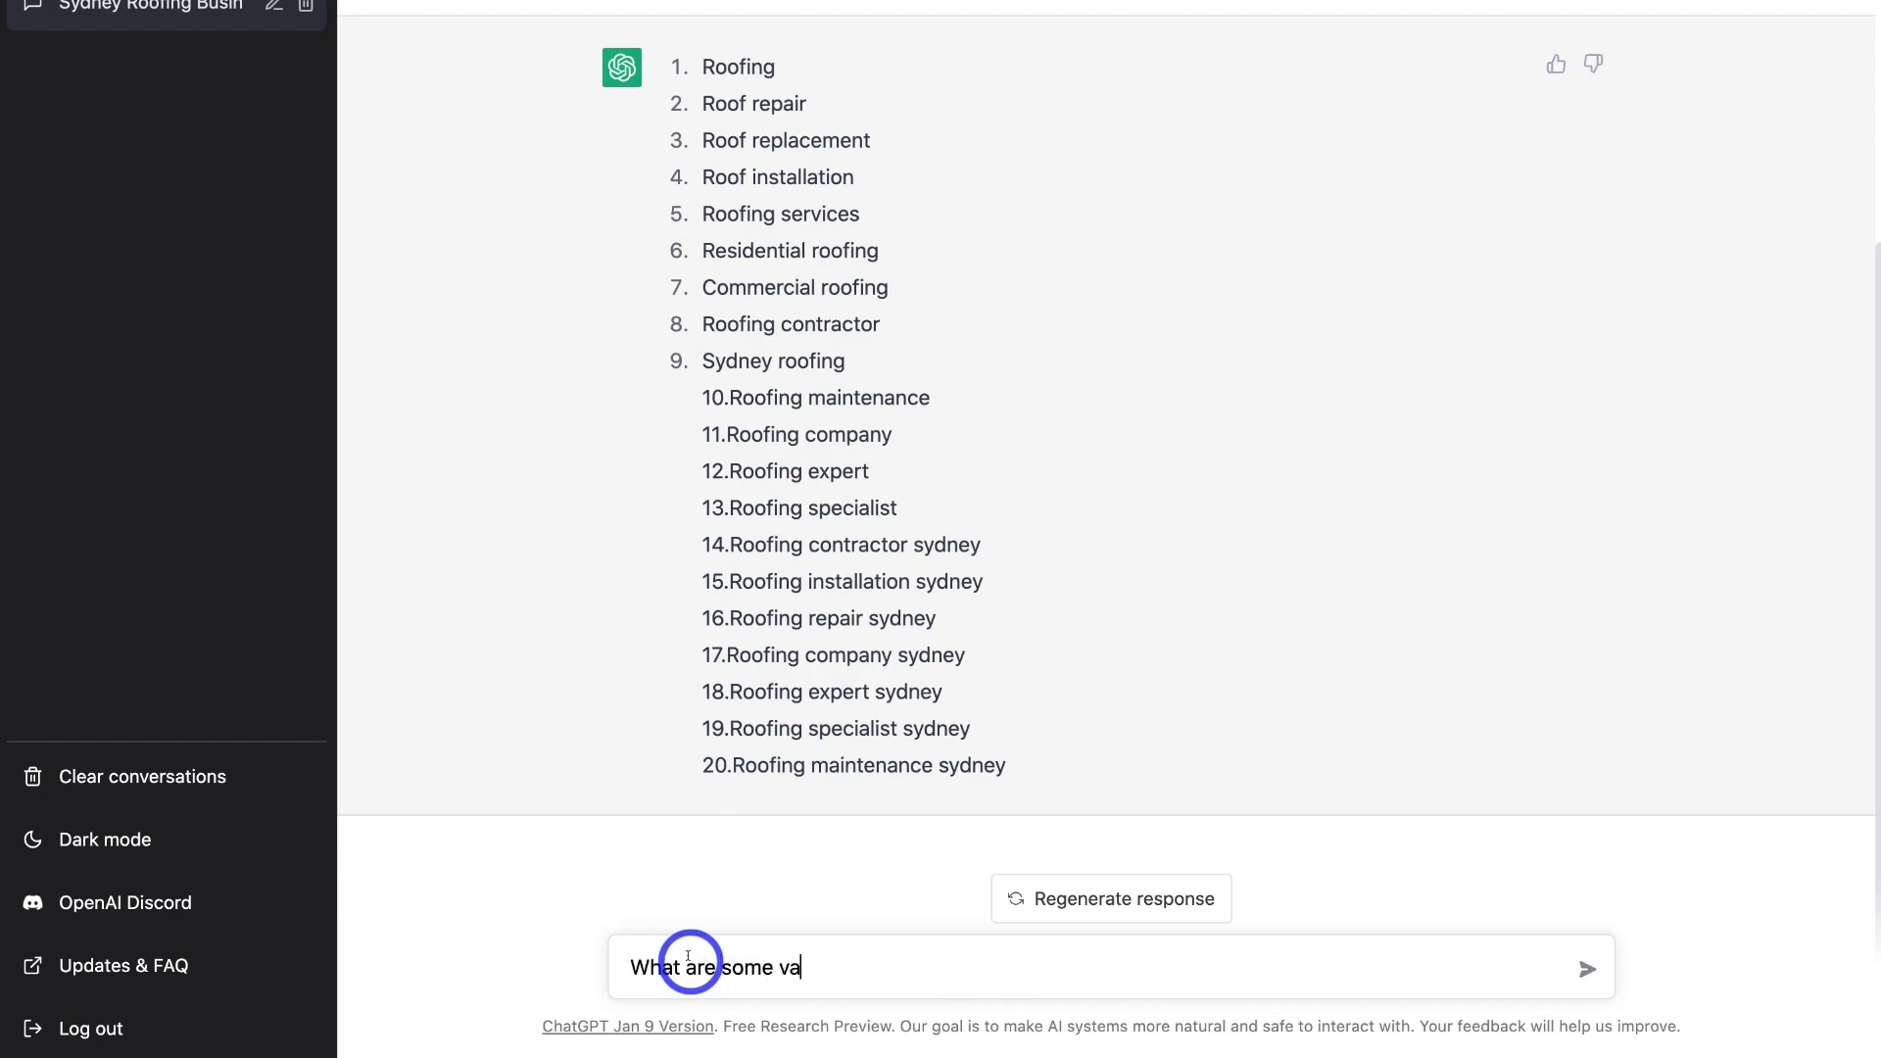
type("riations of roof repair?")
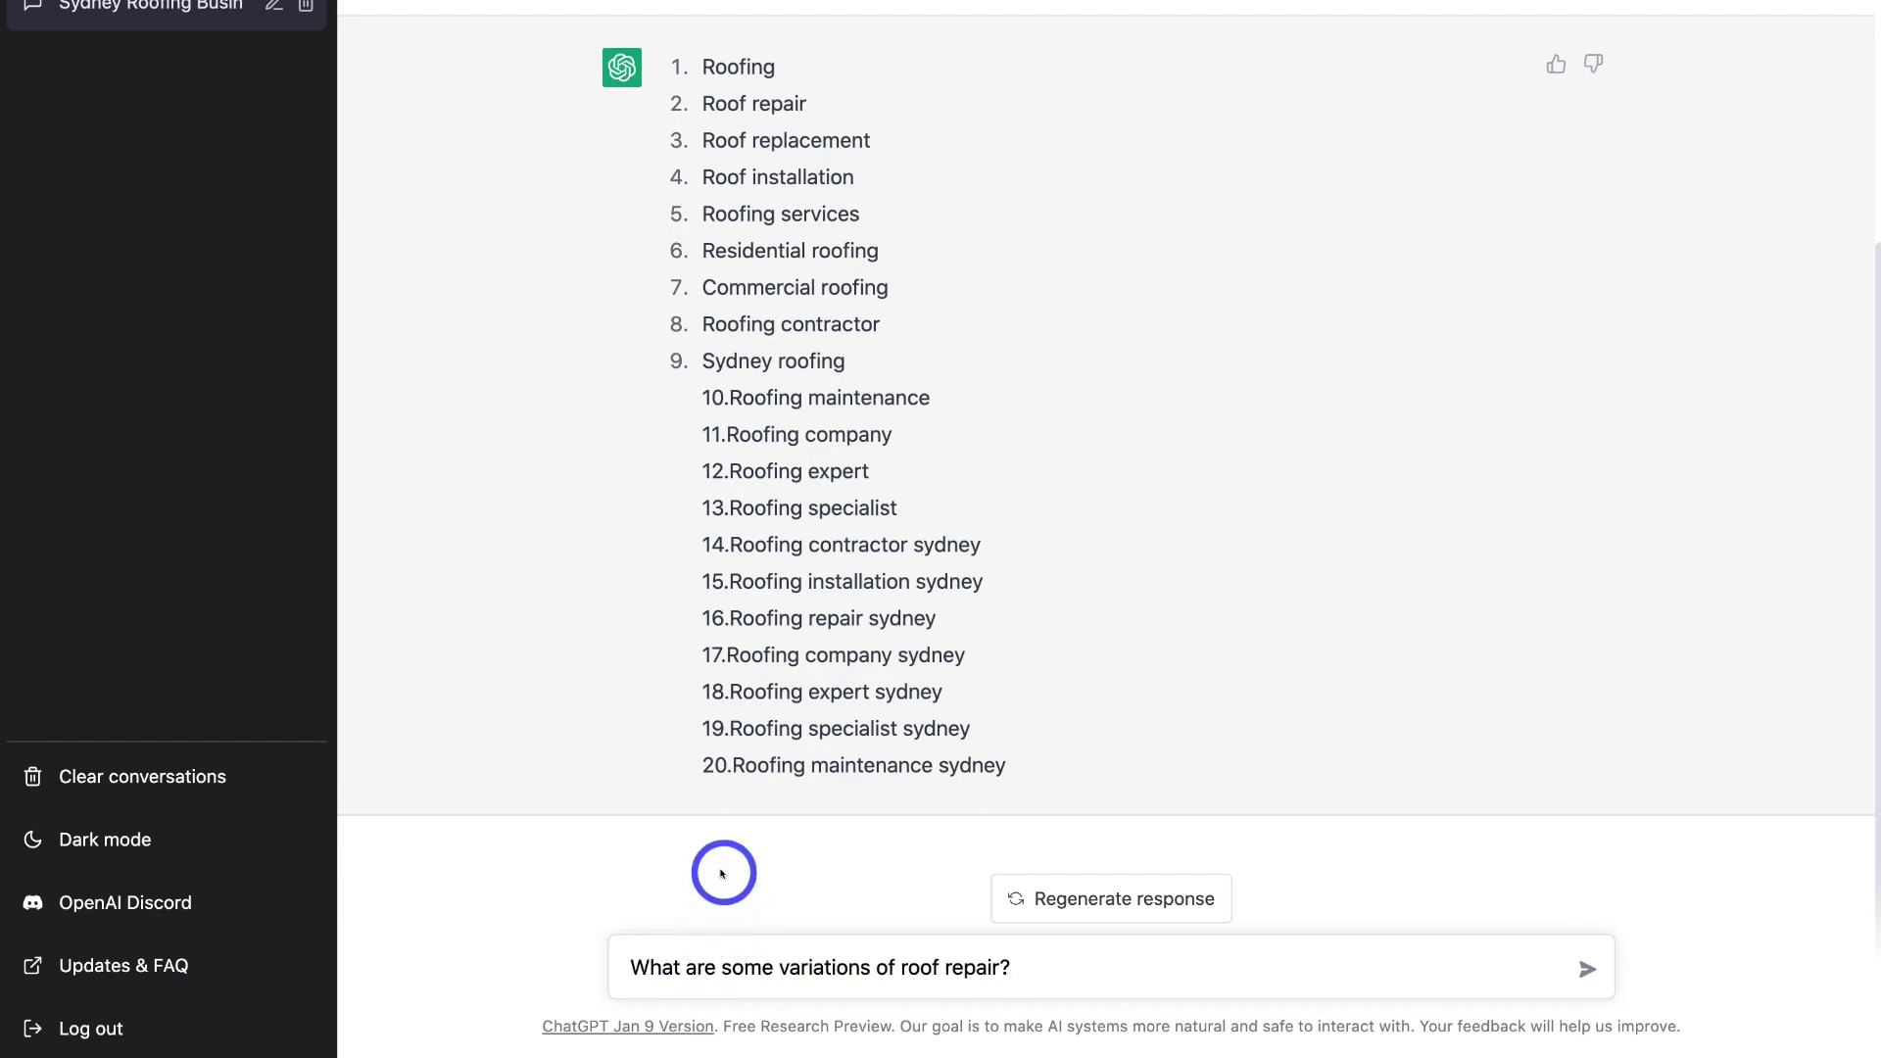
key("Return")
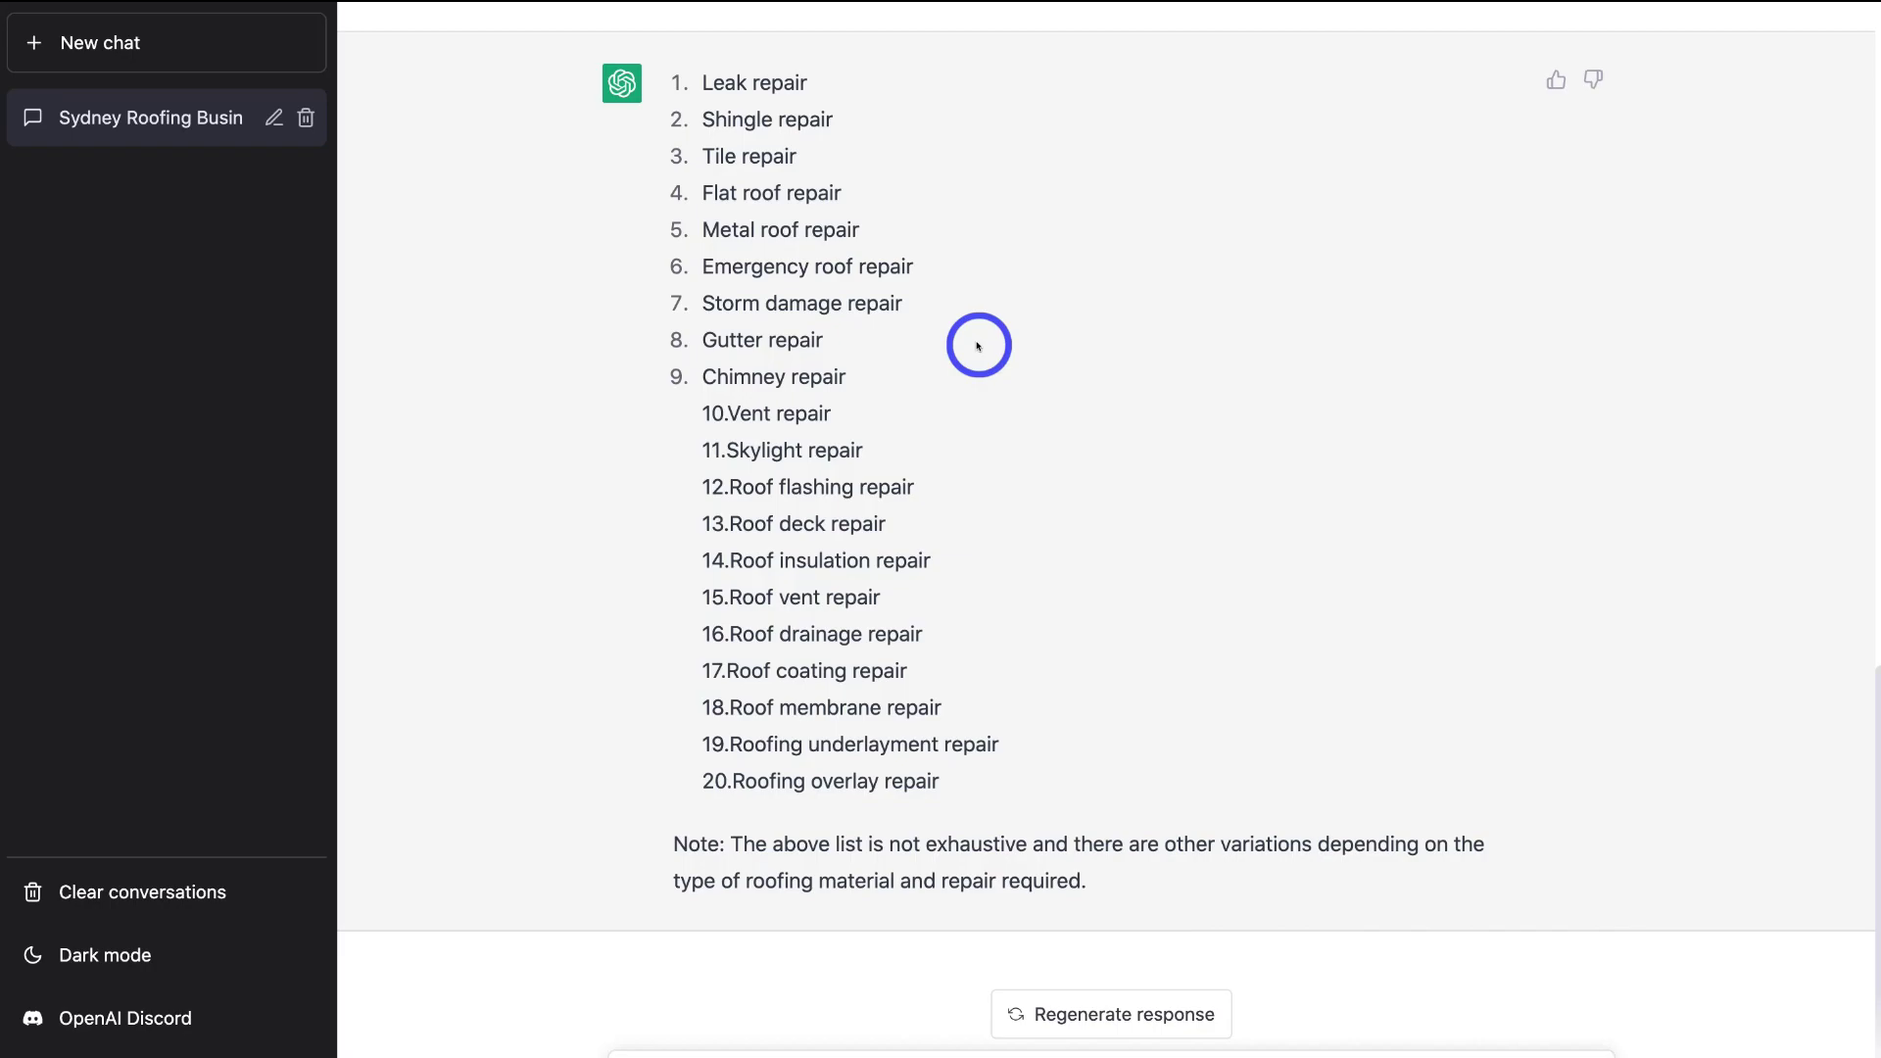
scroll(979, 294, "down", 2)
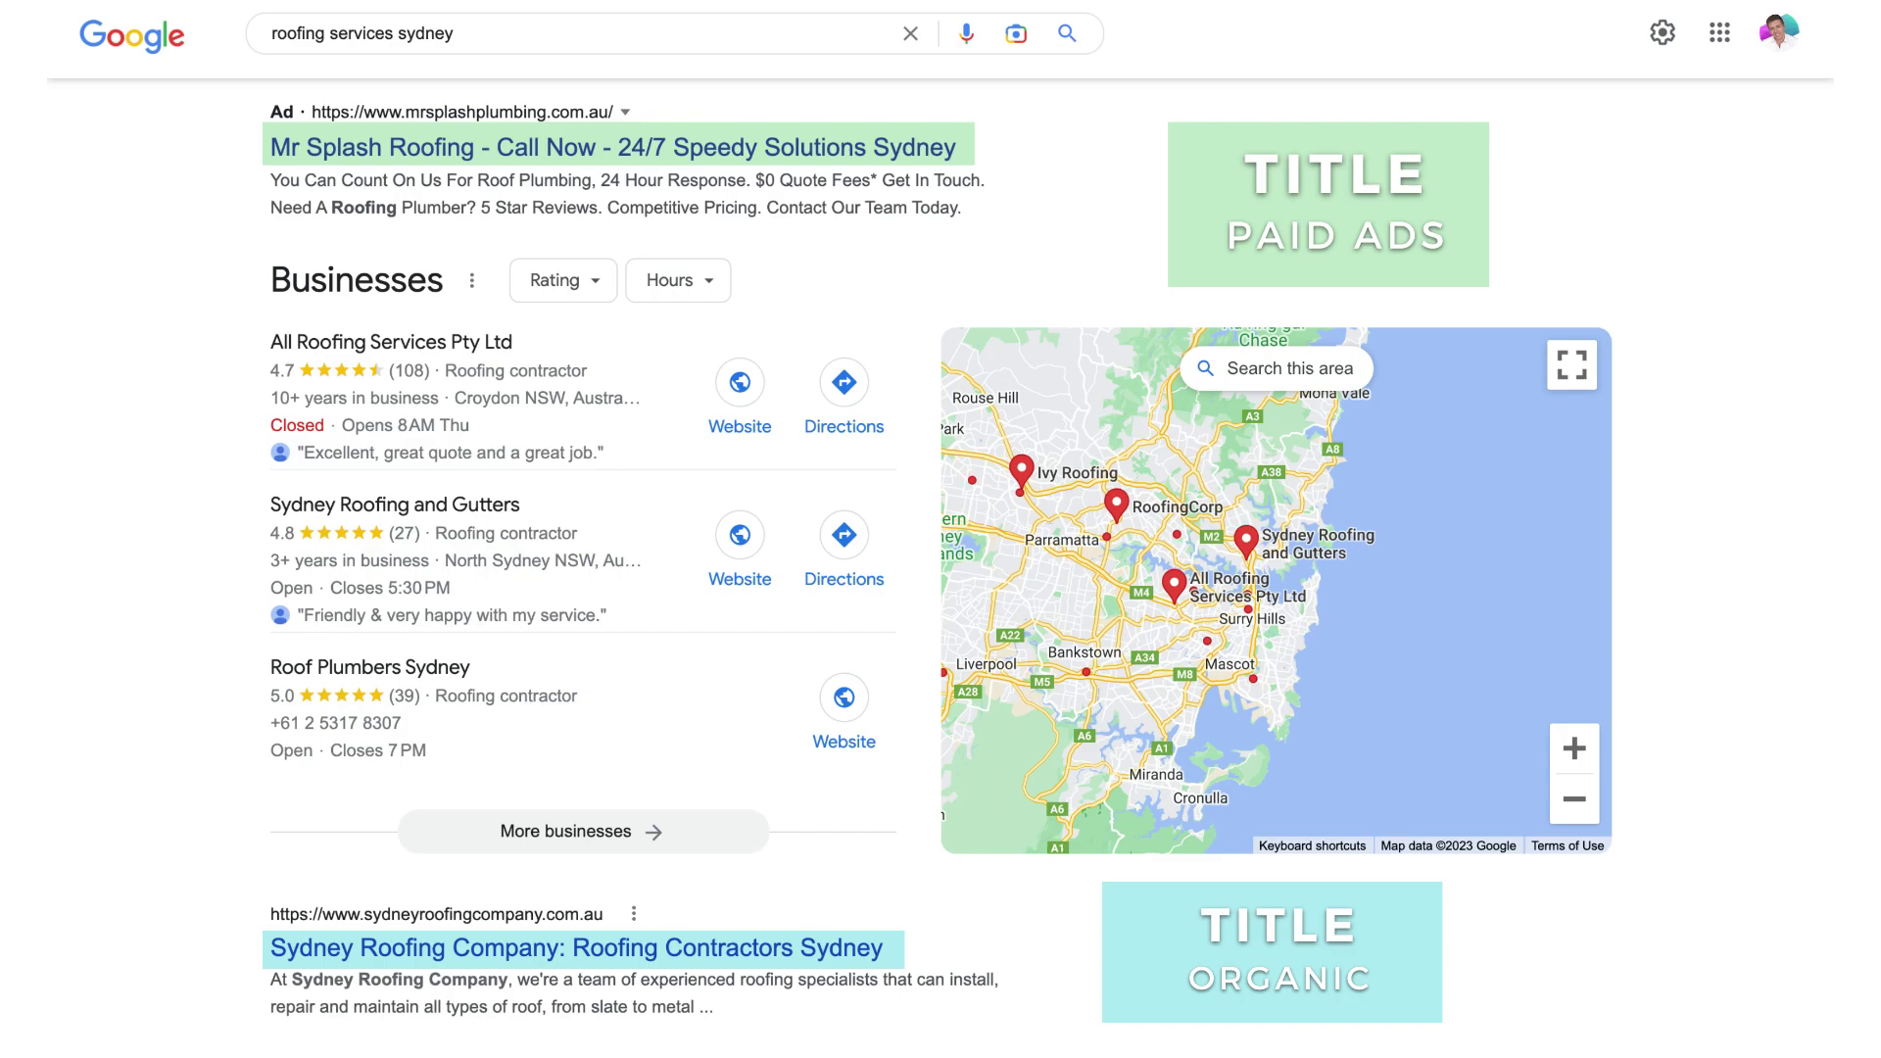
left_click(702, 955)
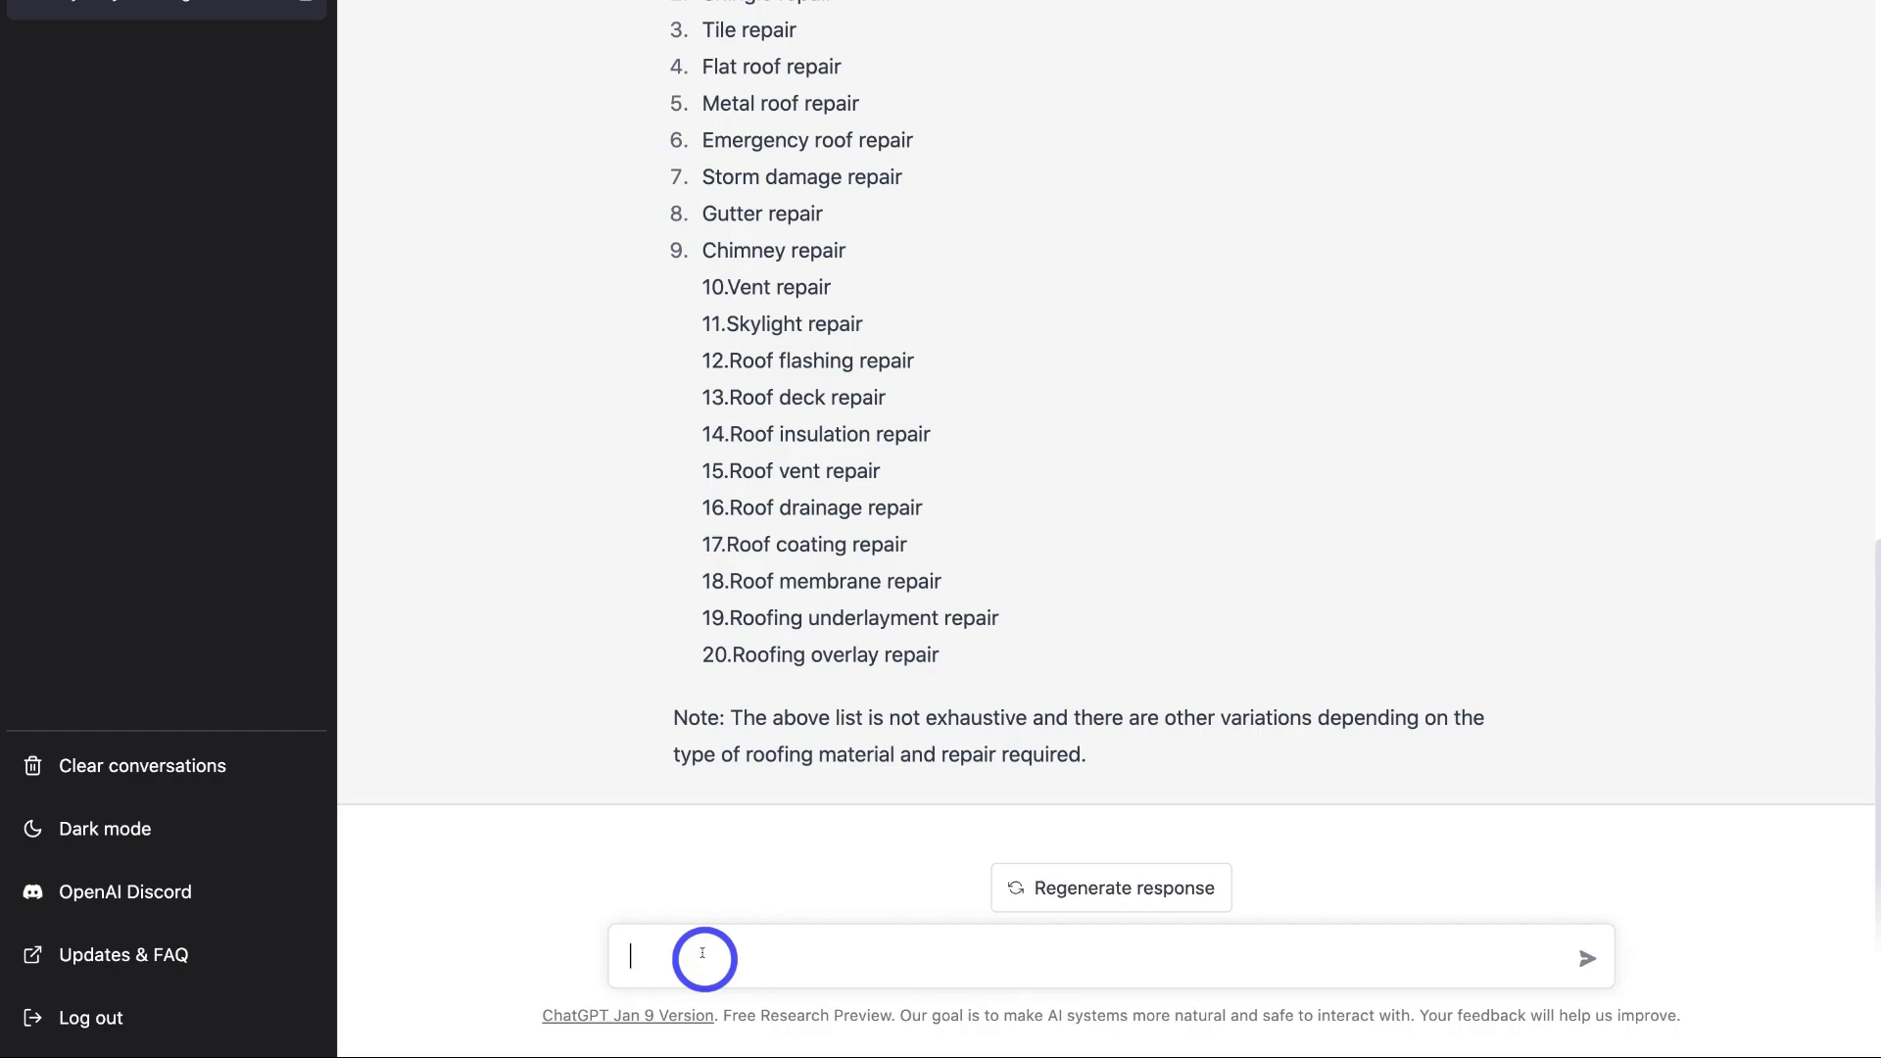
Step: Ask for good title ideas using these keywords, then regenerate for a fresh list of titles
type("Can you share some good title ideas usi")
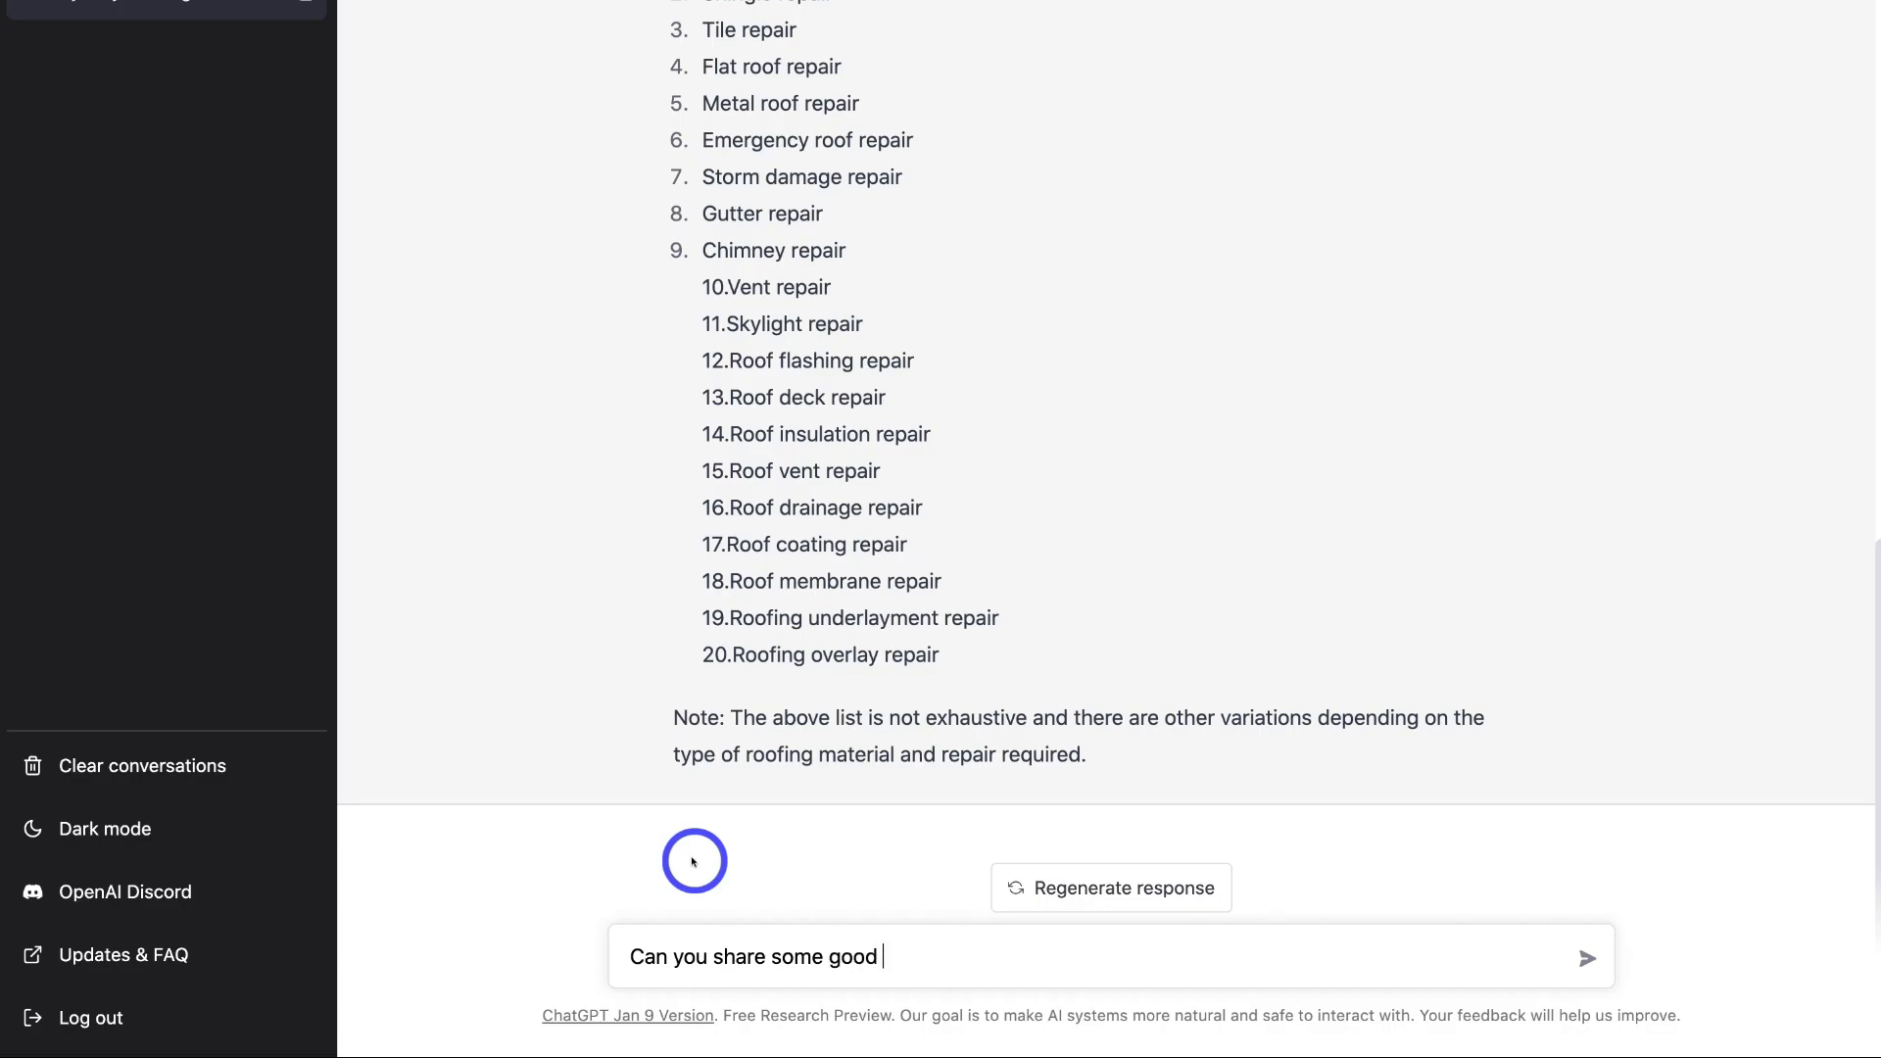
type("ng these keywords?")
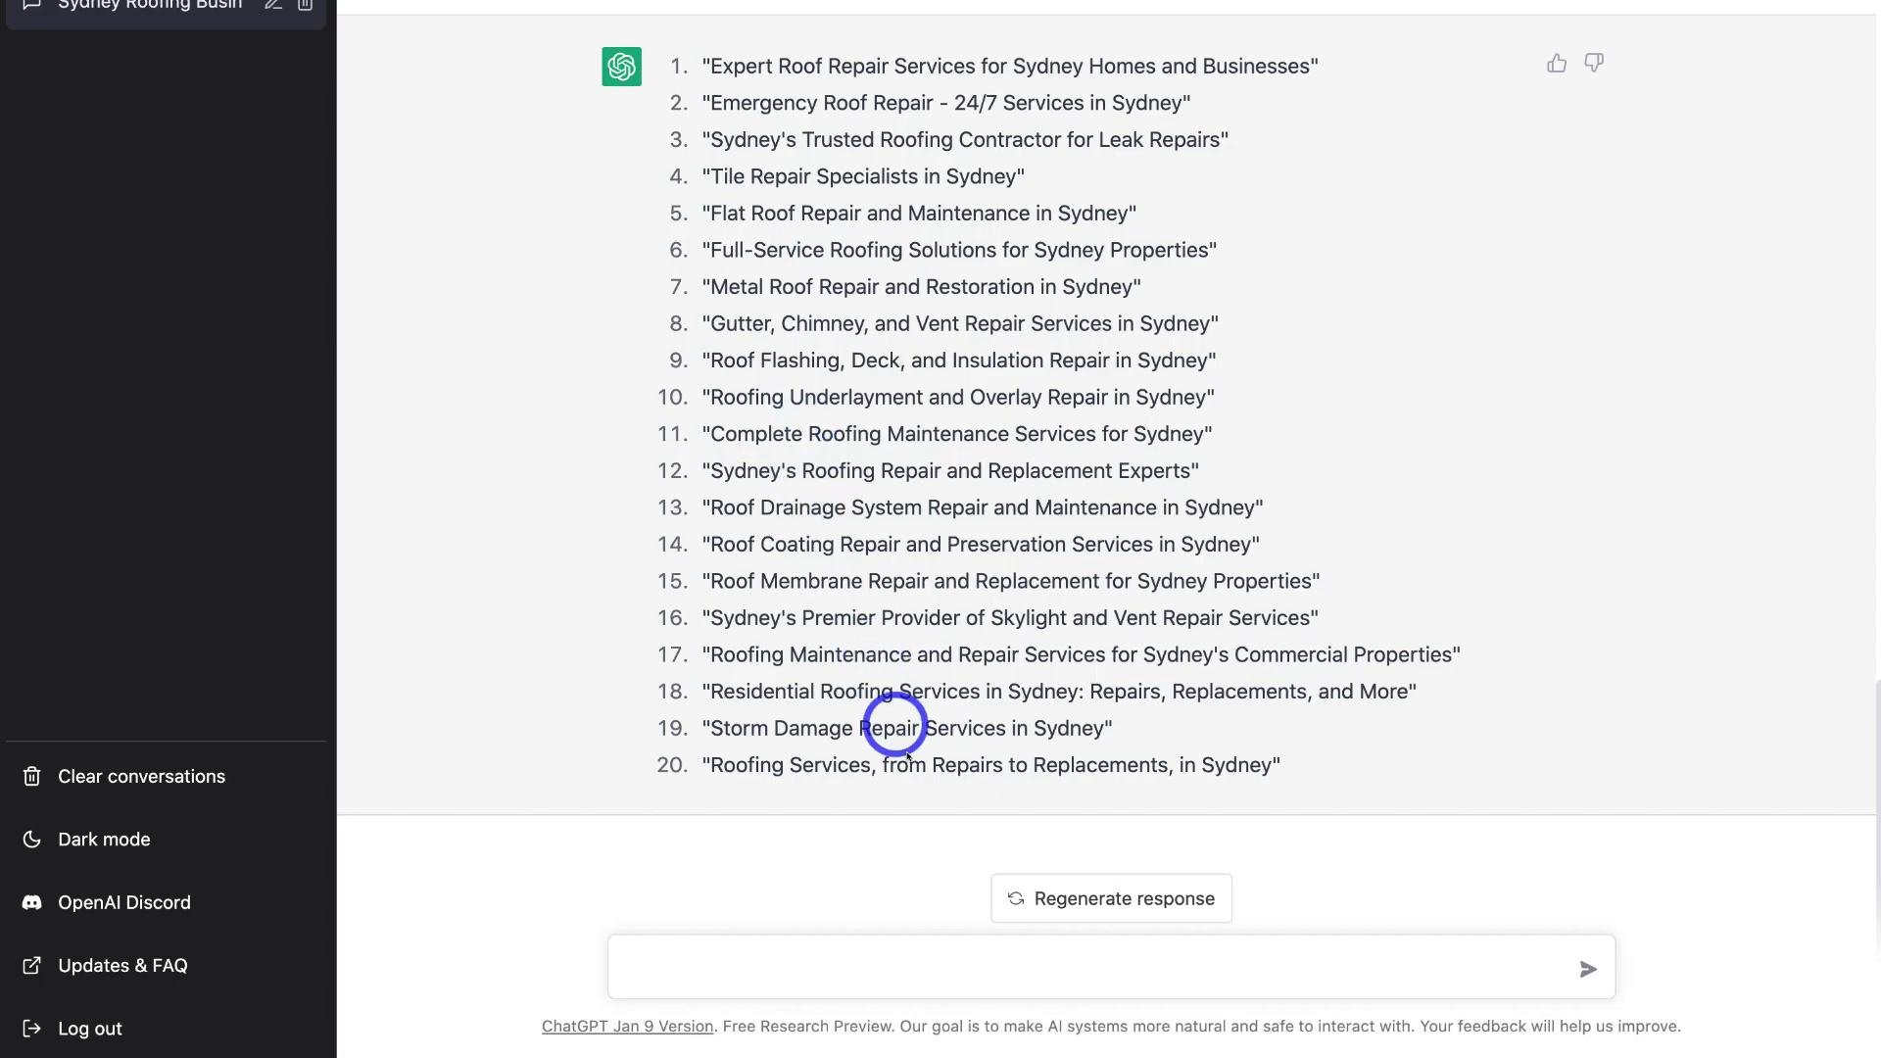
left_click(1152, 899)
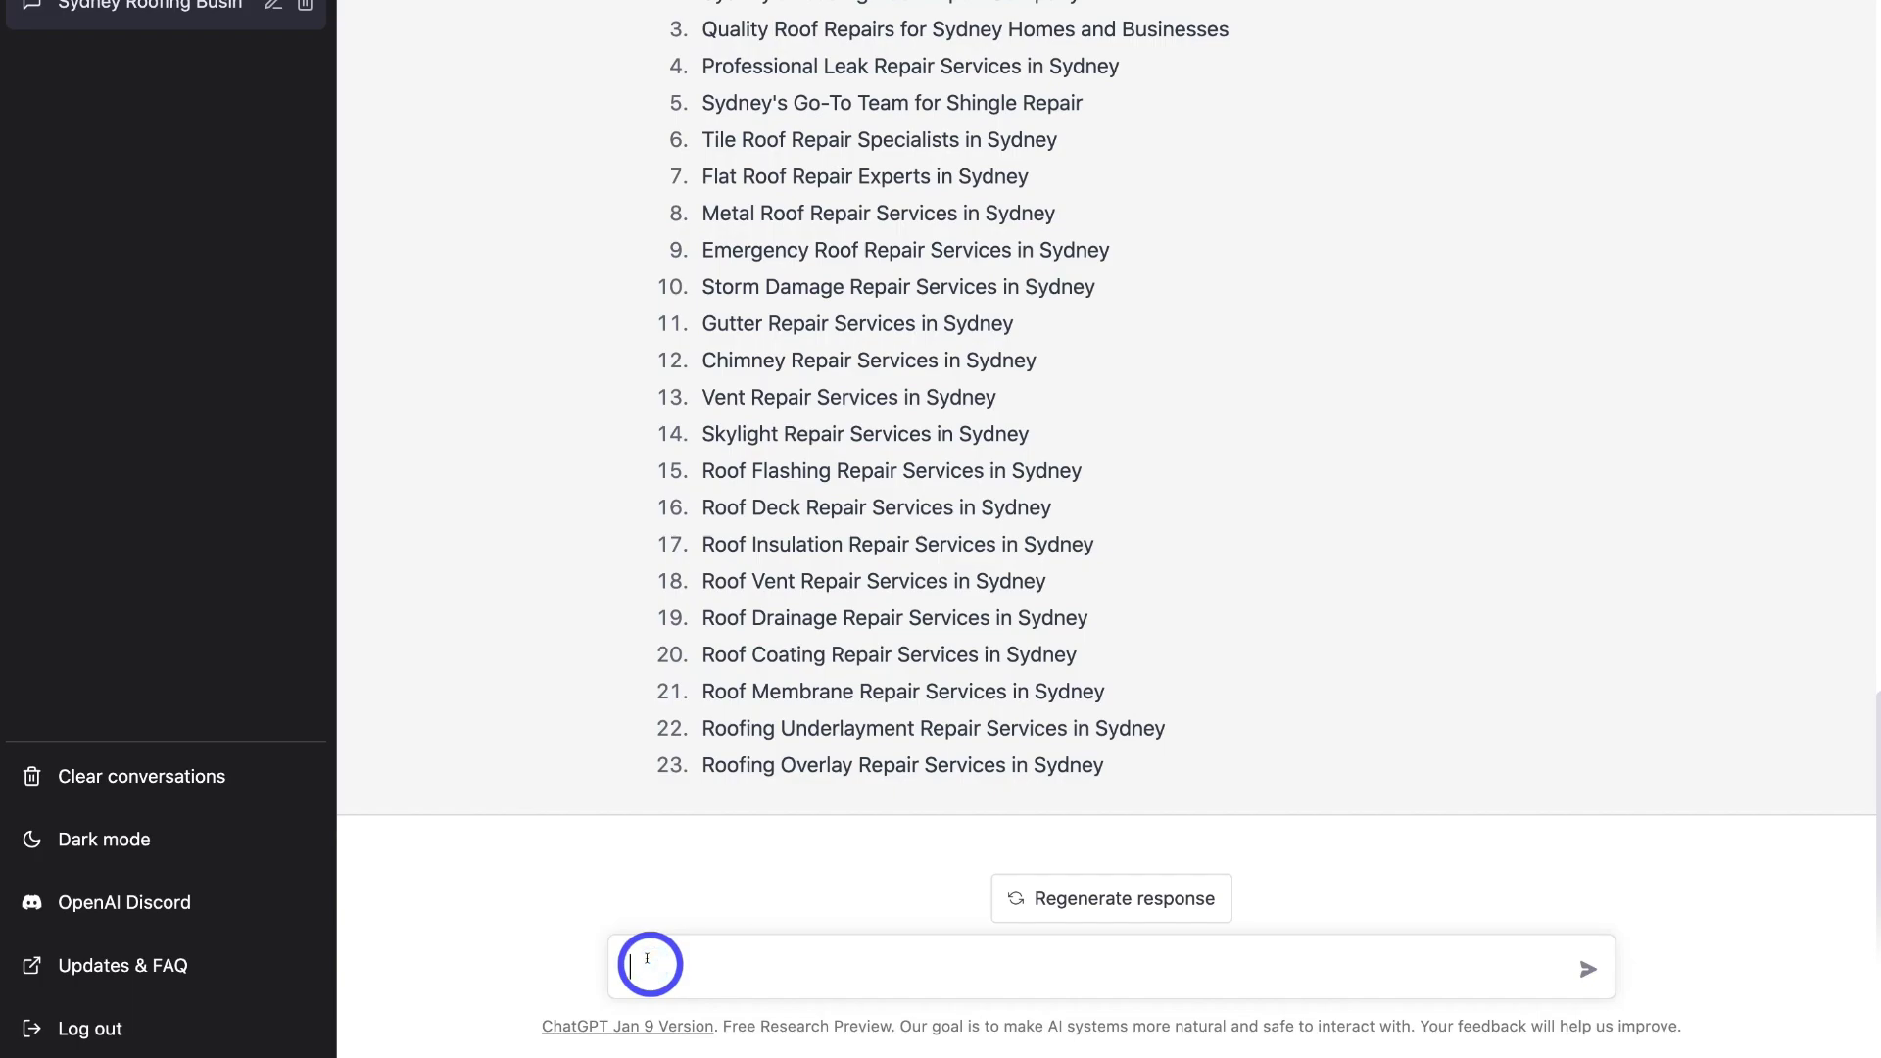
Step: Ask 'For title number 9, what would be a good meta description?' and review the reply
type("For title number 9, what would be a good meta description?")
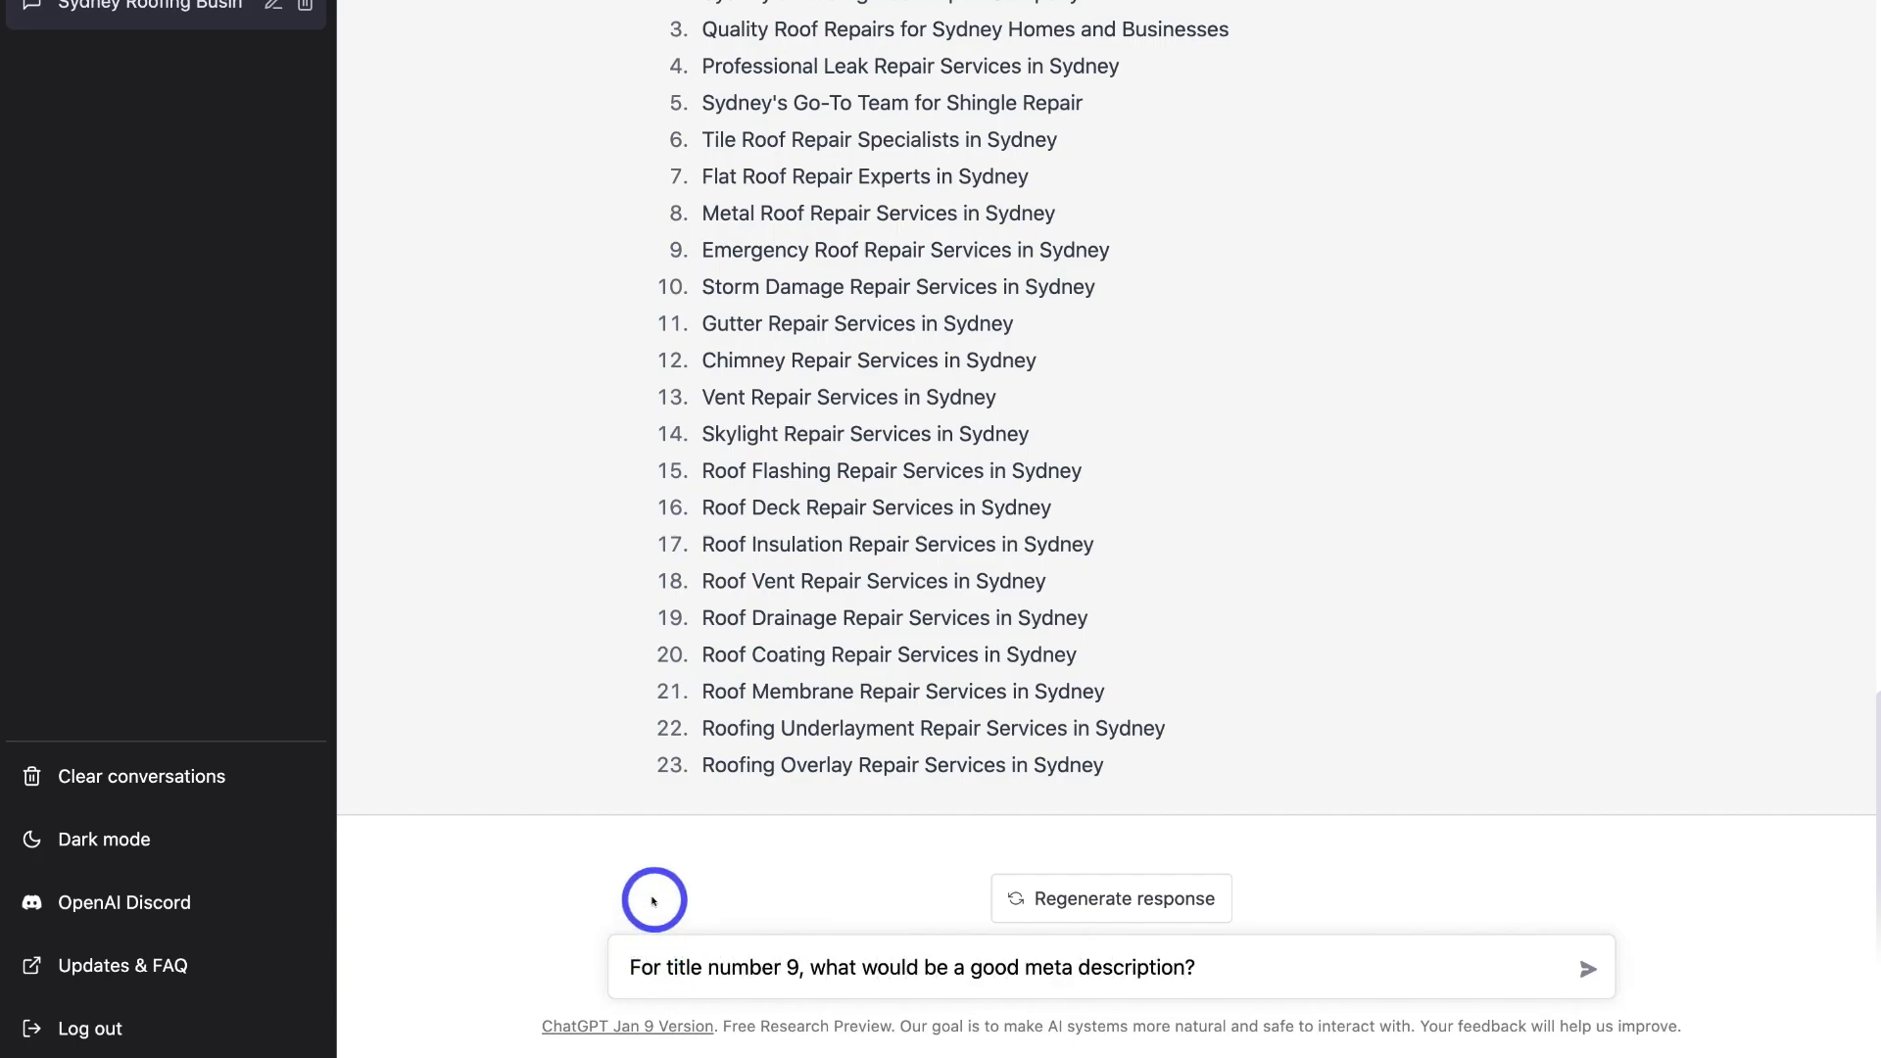
key("Return")
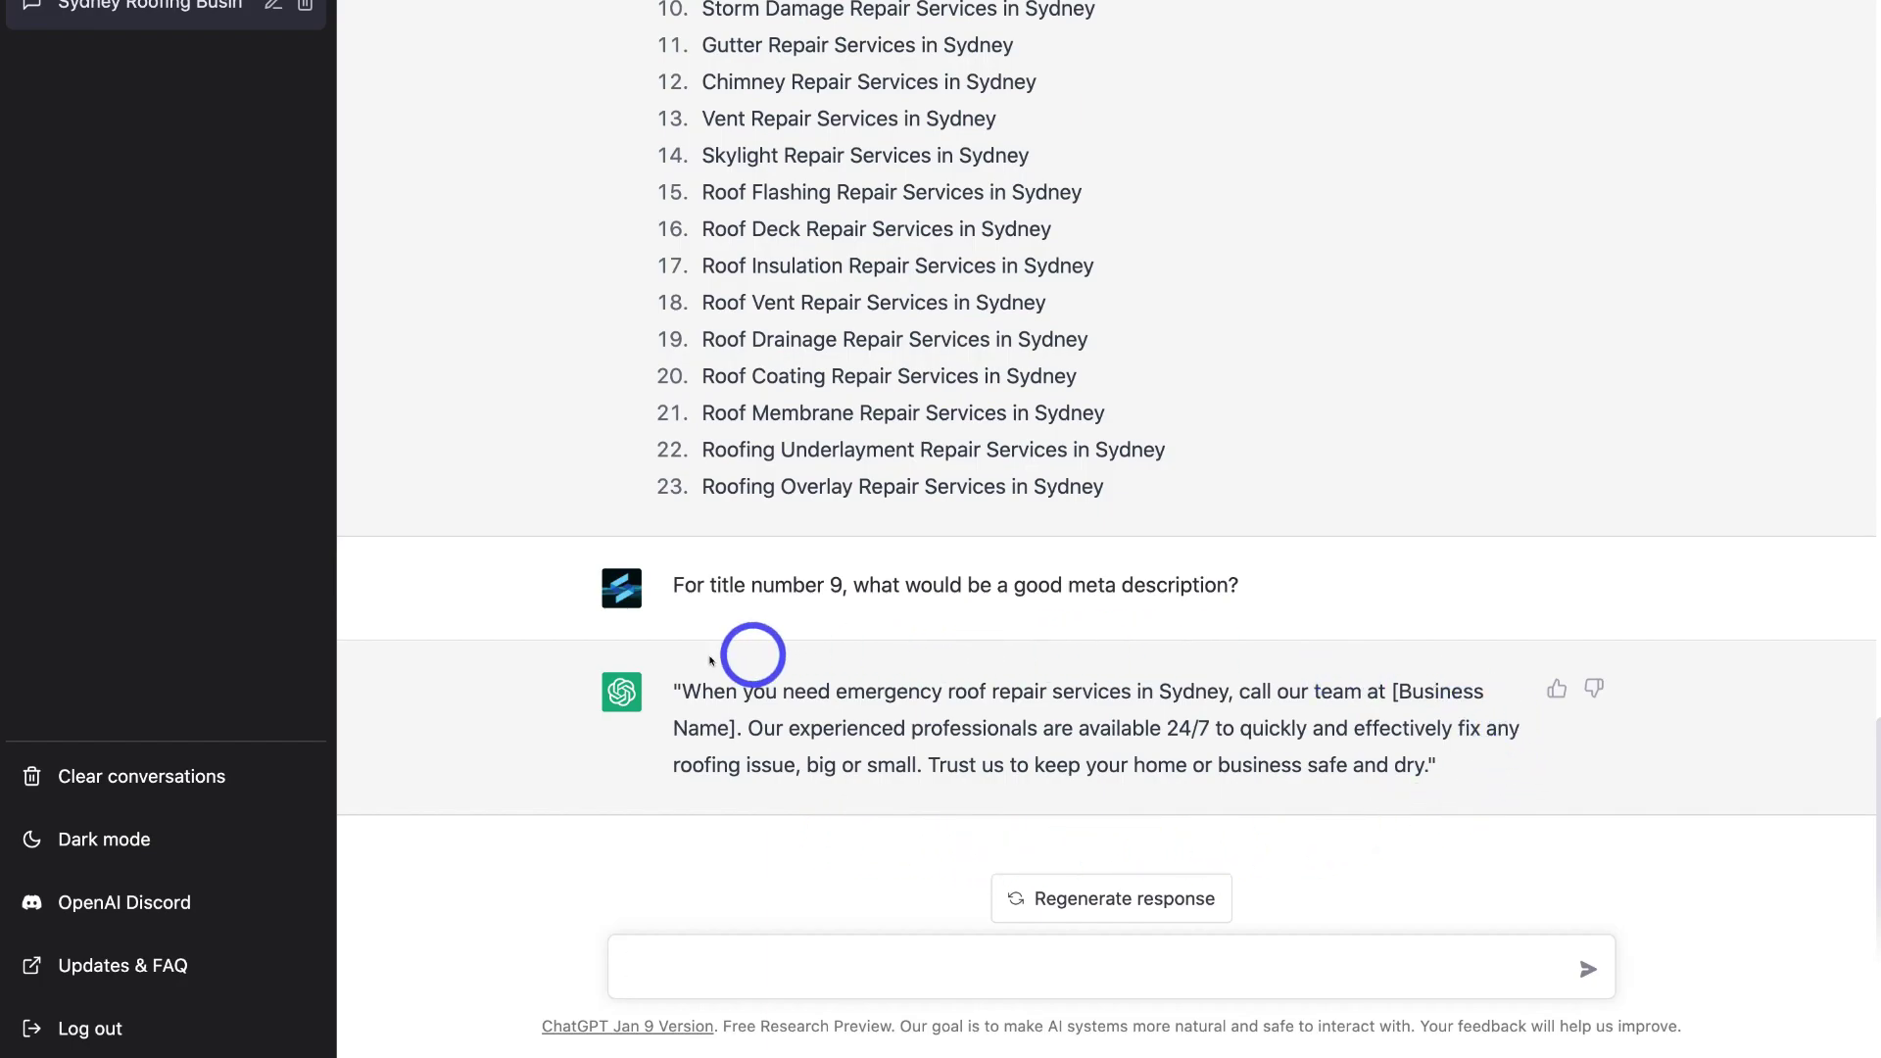
scroll(936, 837, "up", 2)
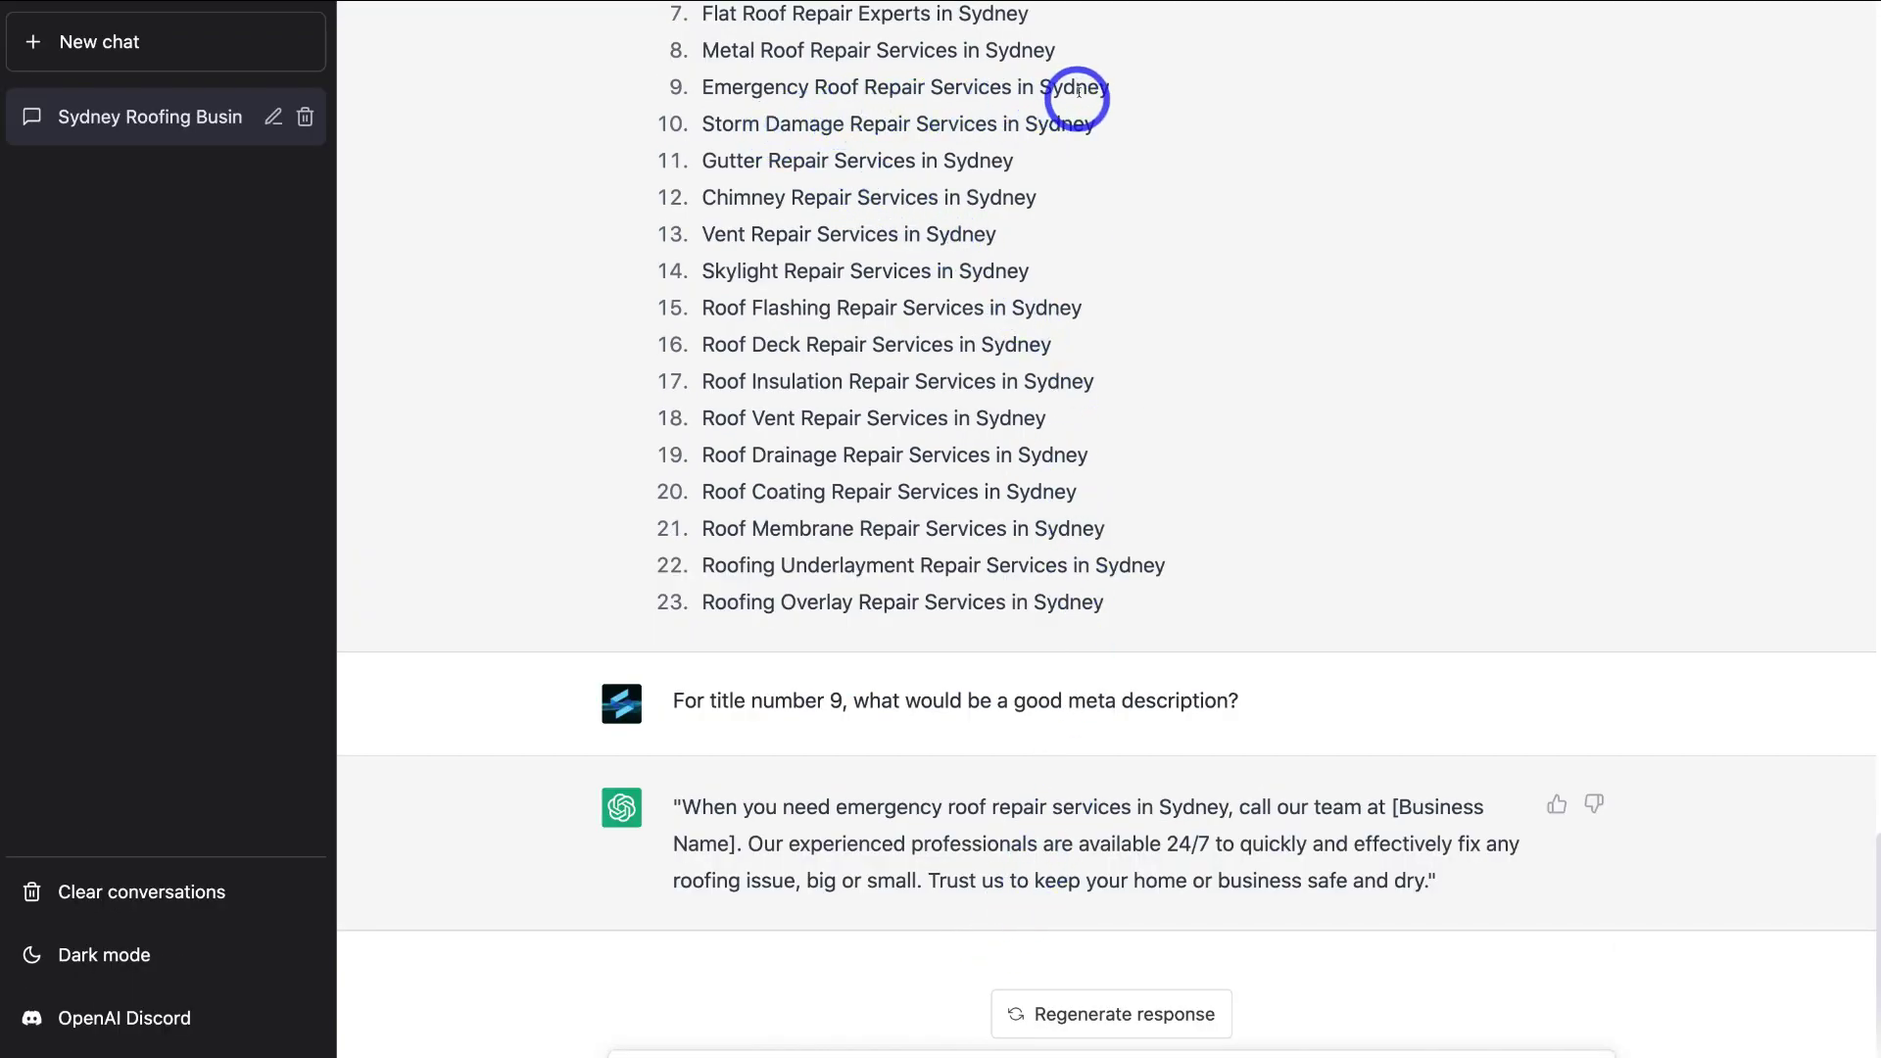
scroll(1141, 93, "down", 2)
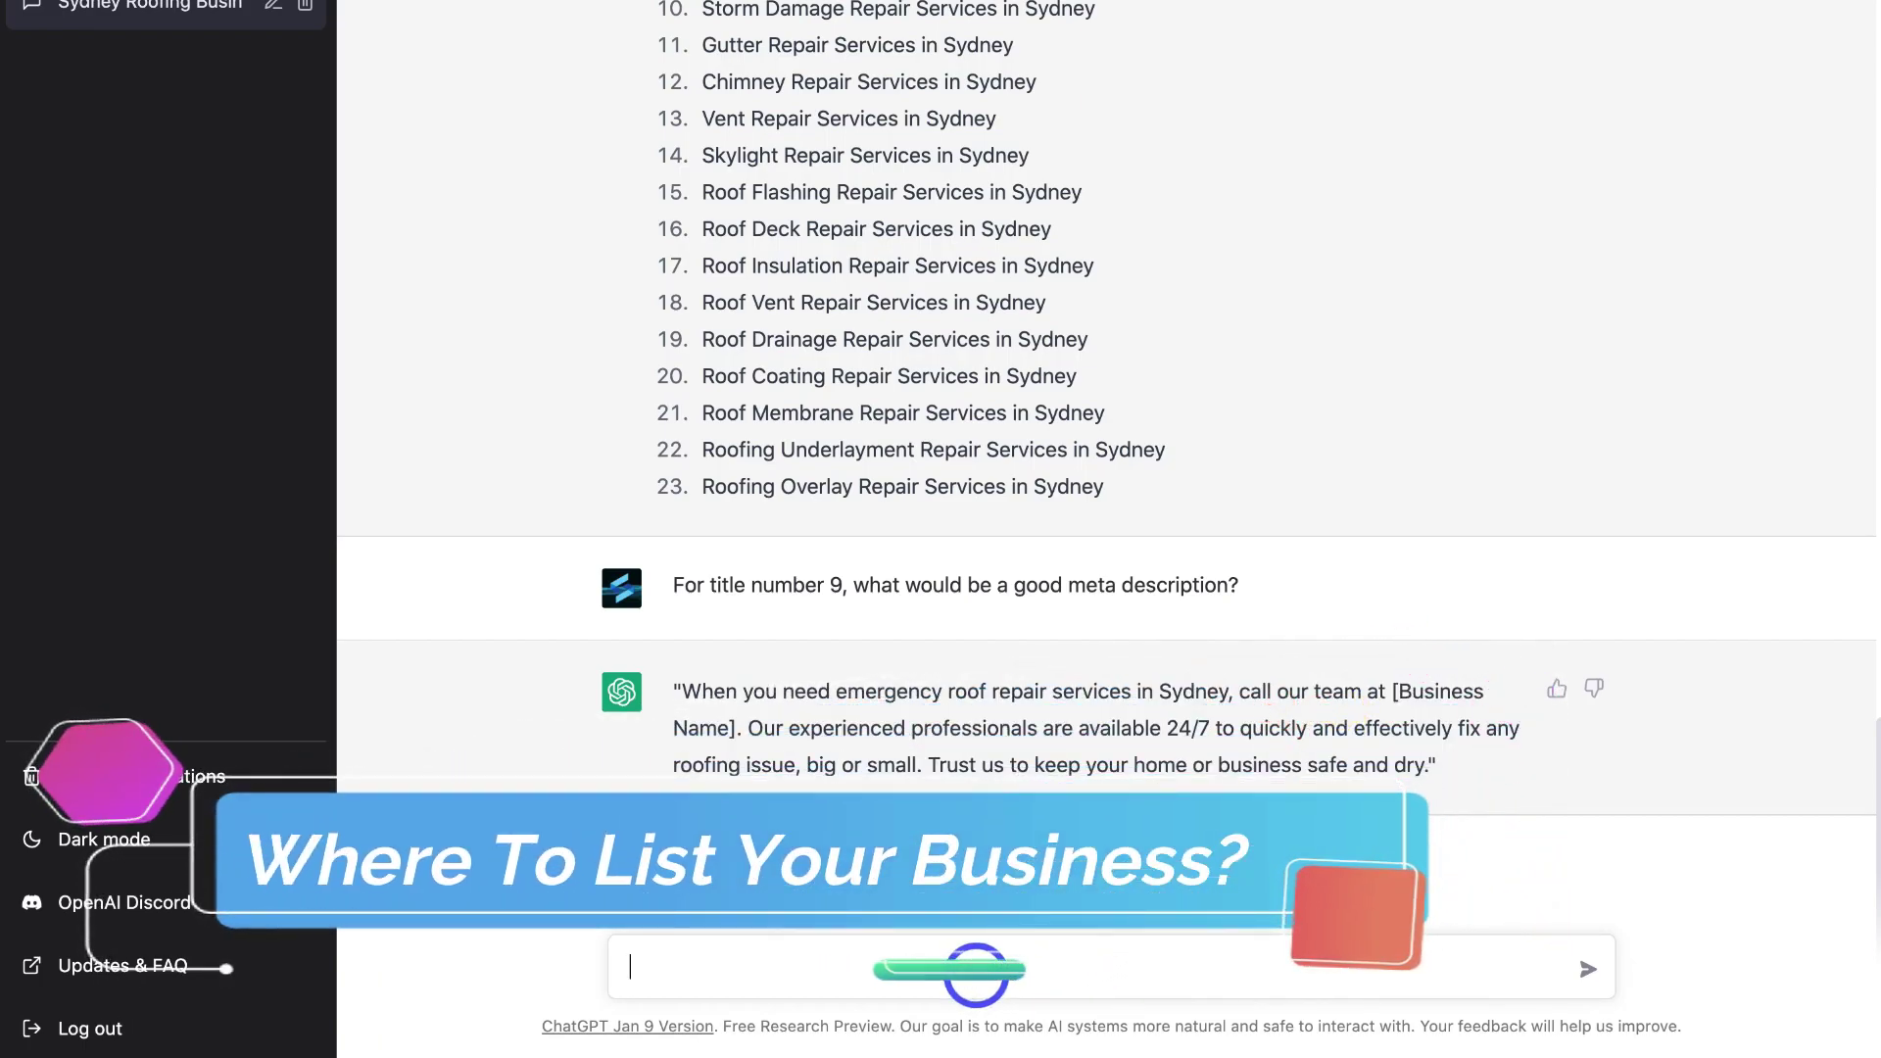
Step: Ask which local Sydney websites could list the roofing website
left_click(973, 970)
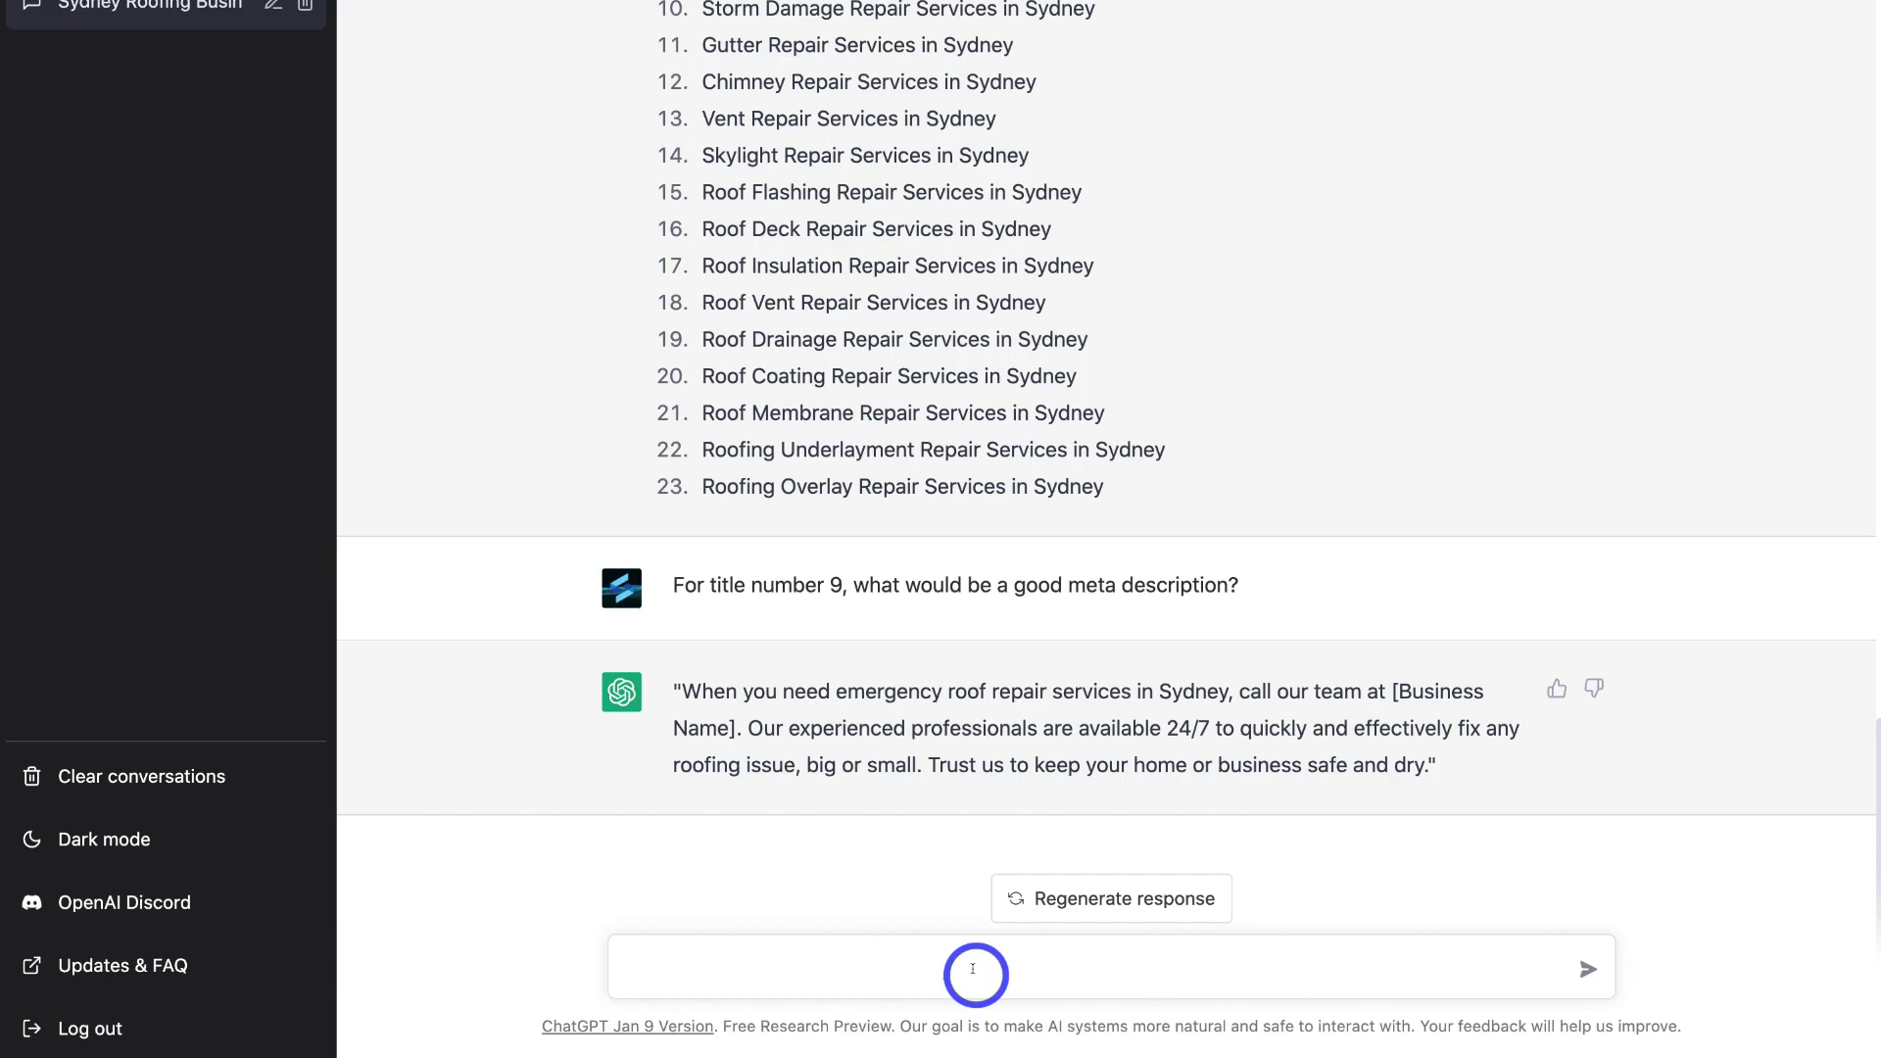
type("What are some relevant local w")
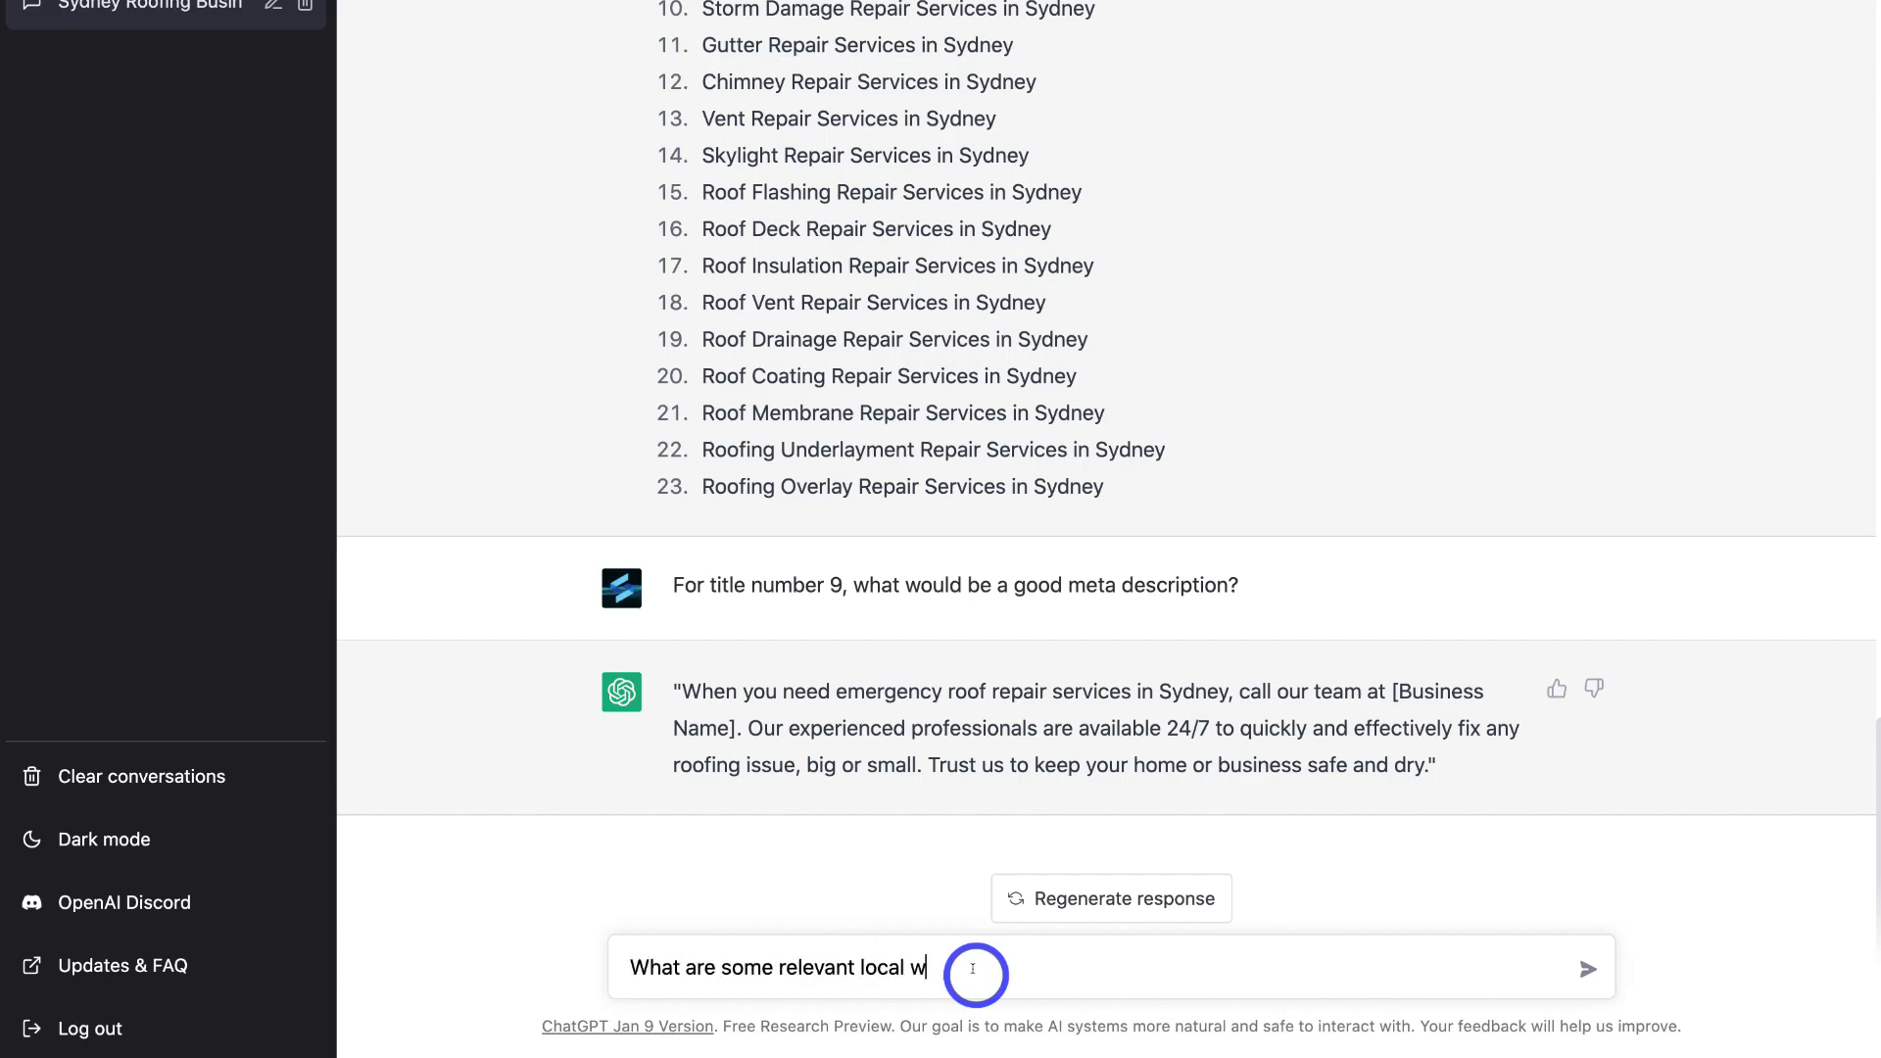
type("ebsites in Sydney where I can list my roofing website?")
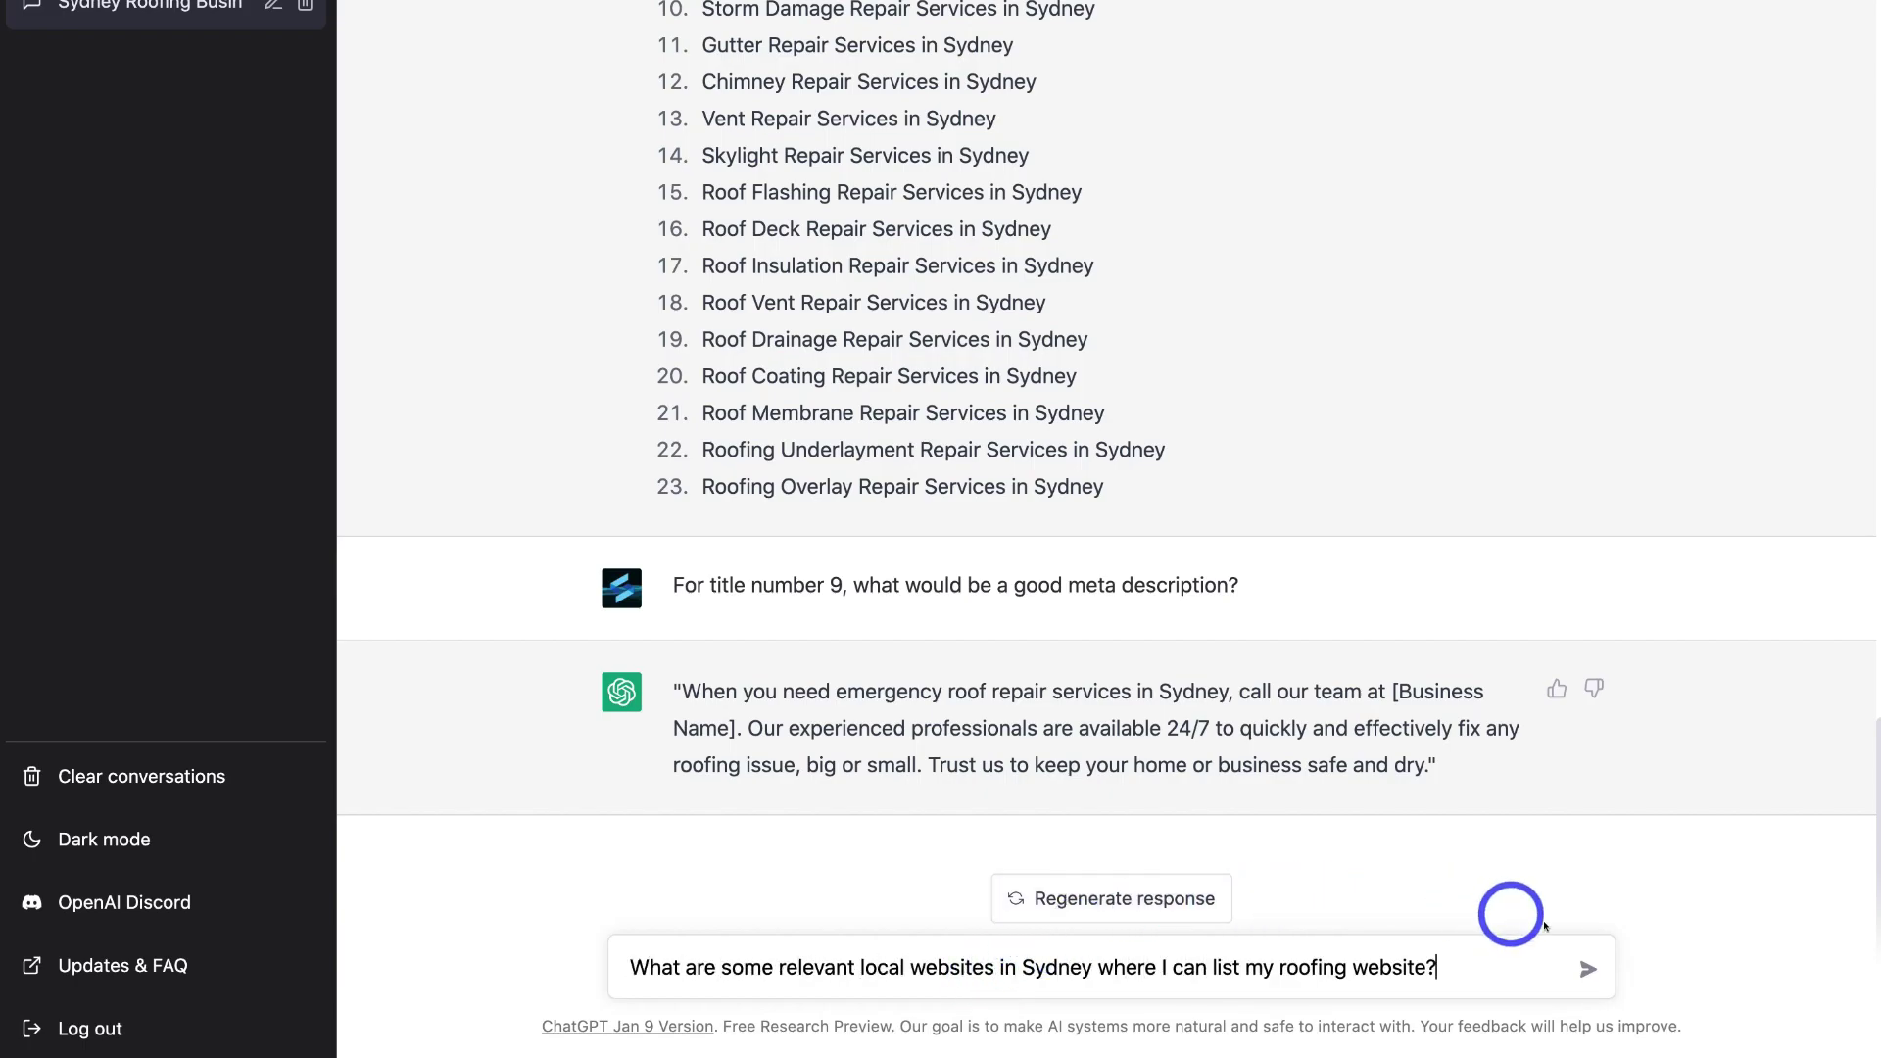
left_click(1587, 969)
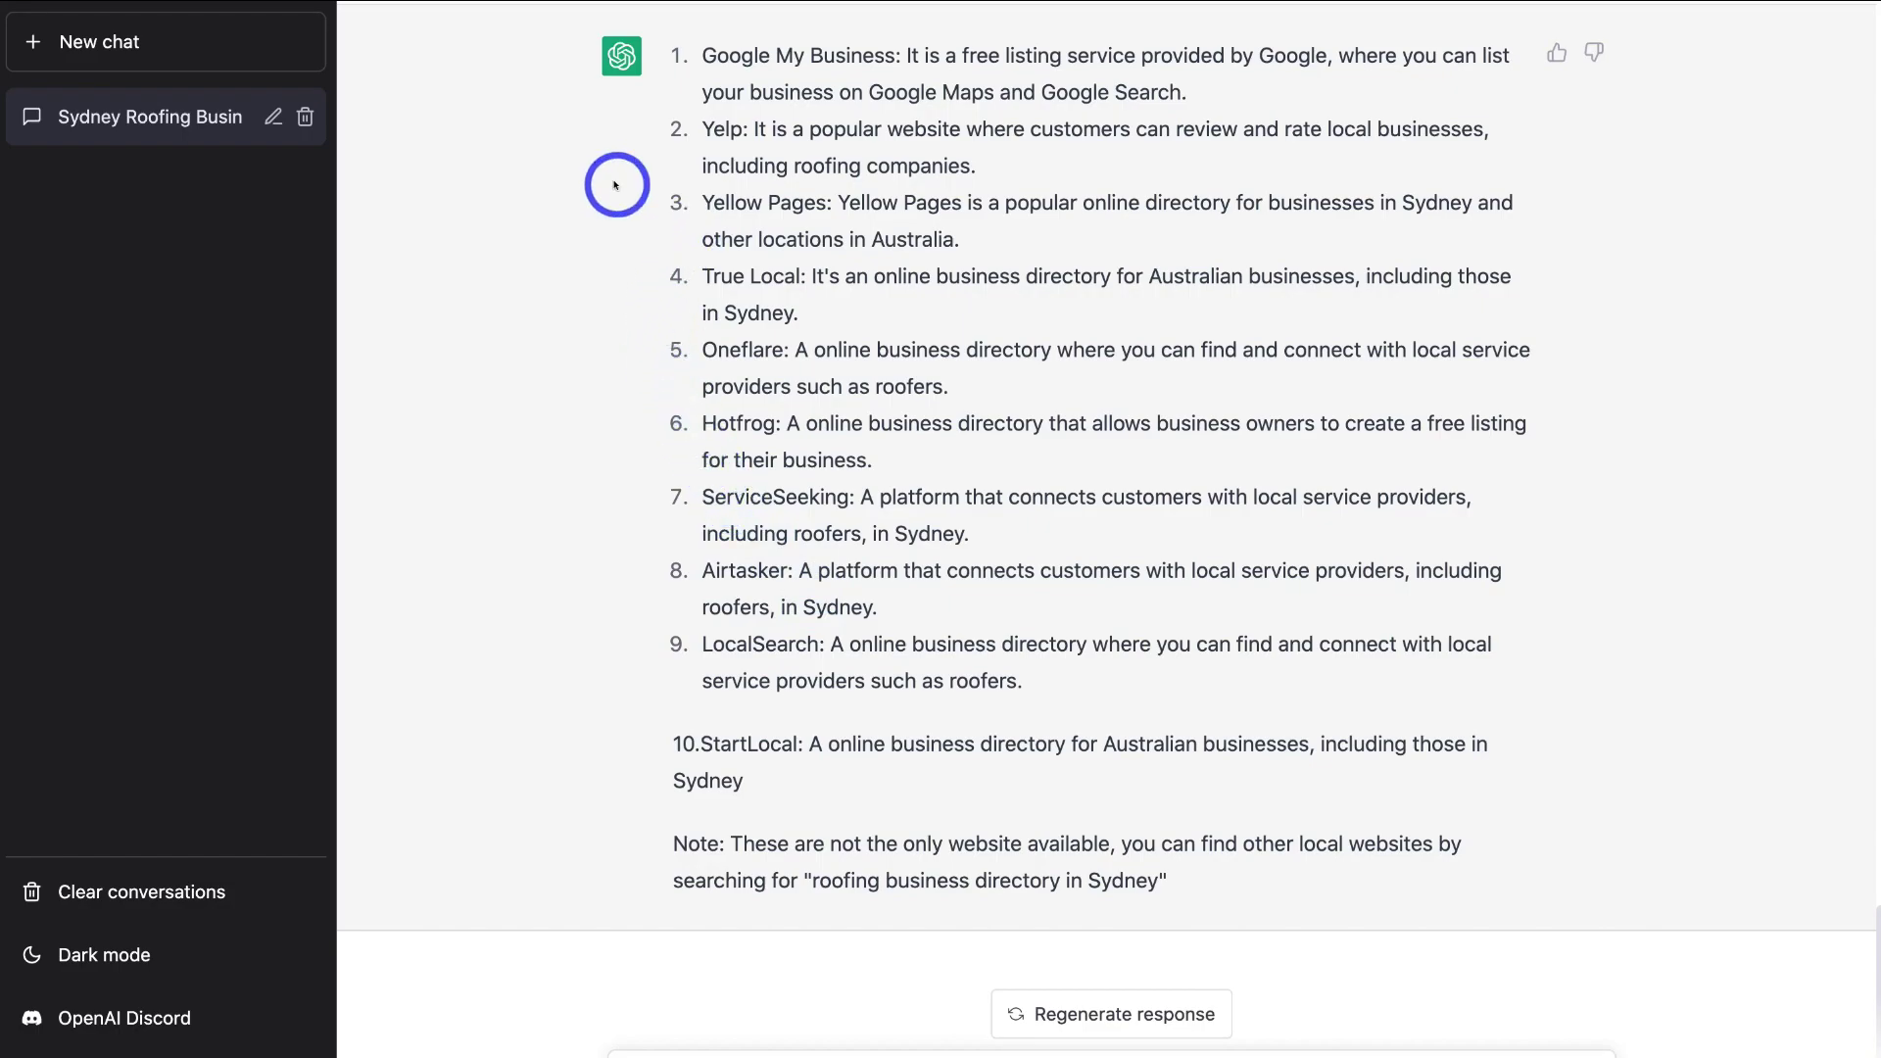
scroll(617, 215, "down", 2)
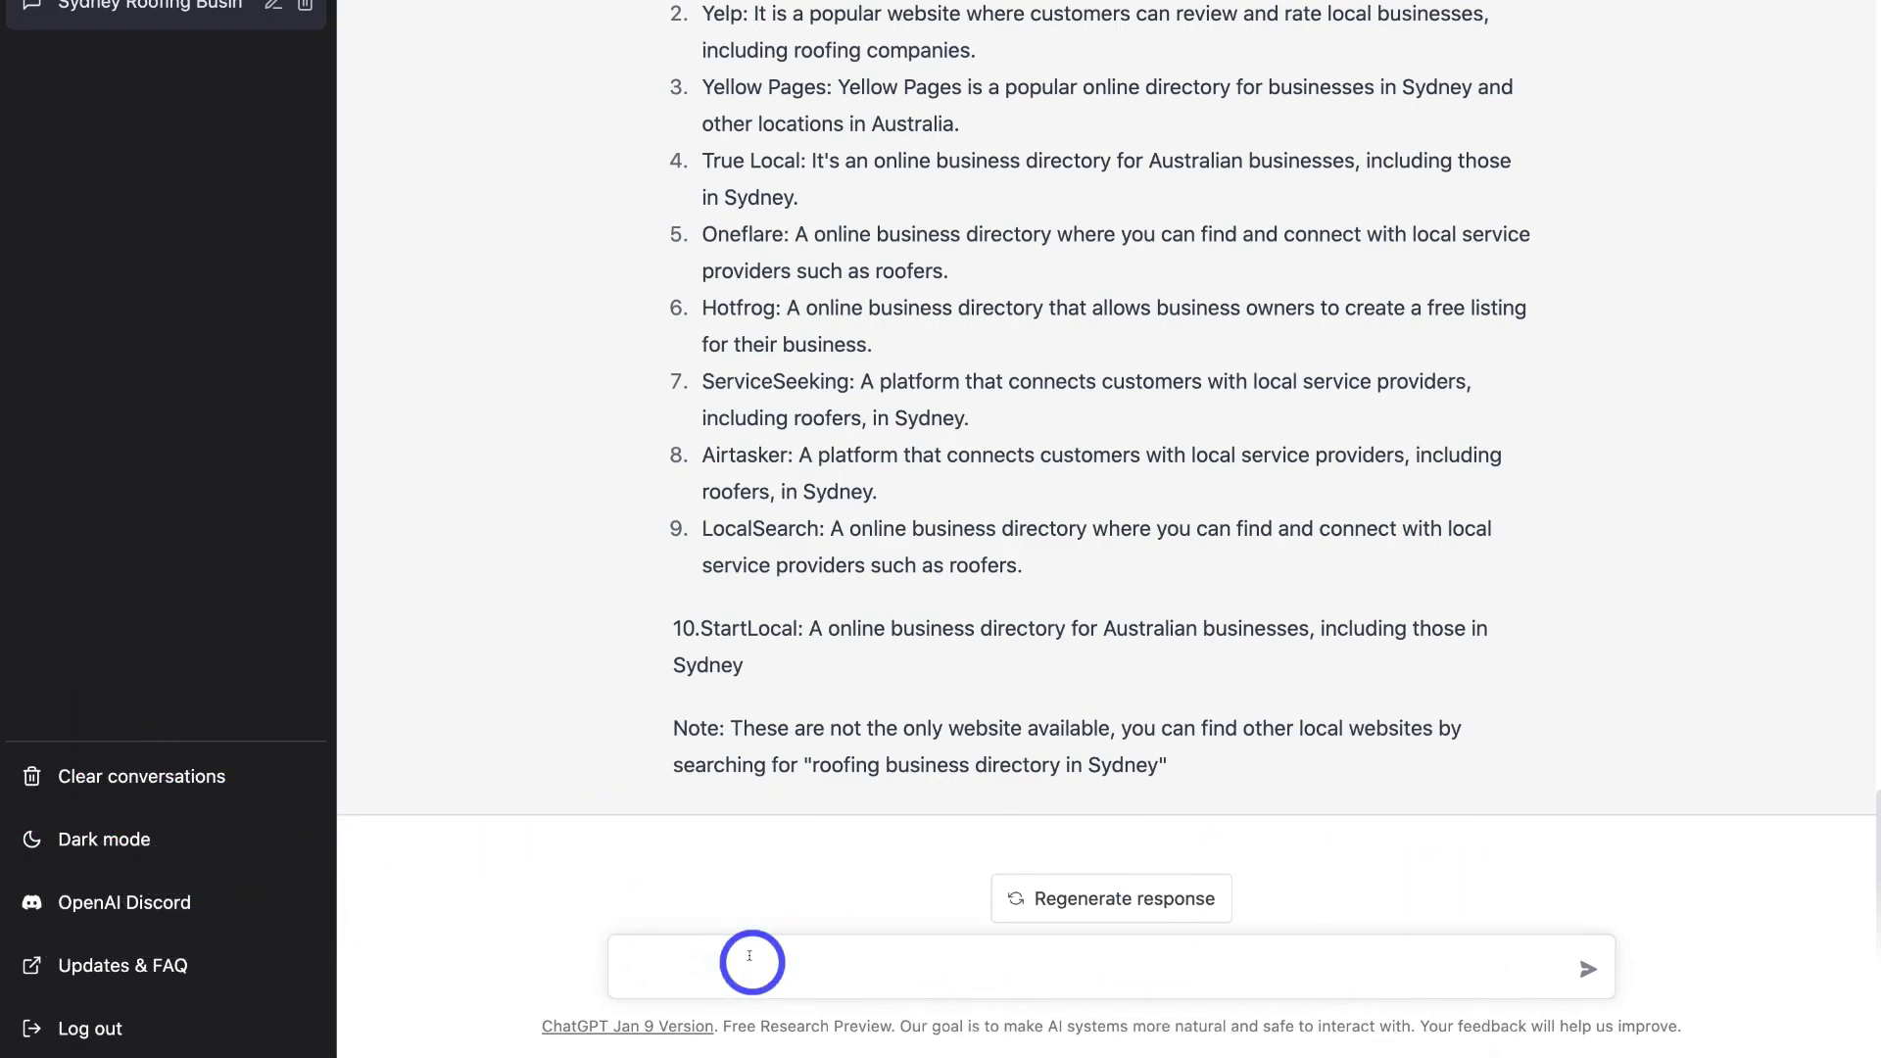
Step: Ask 'What are some marketing activities for driving more leads?'
left_click(750, 958)
type("What are some marketing activities for driving more leads?")
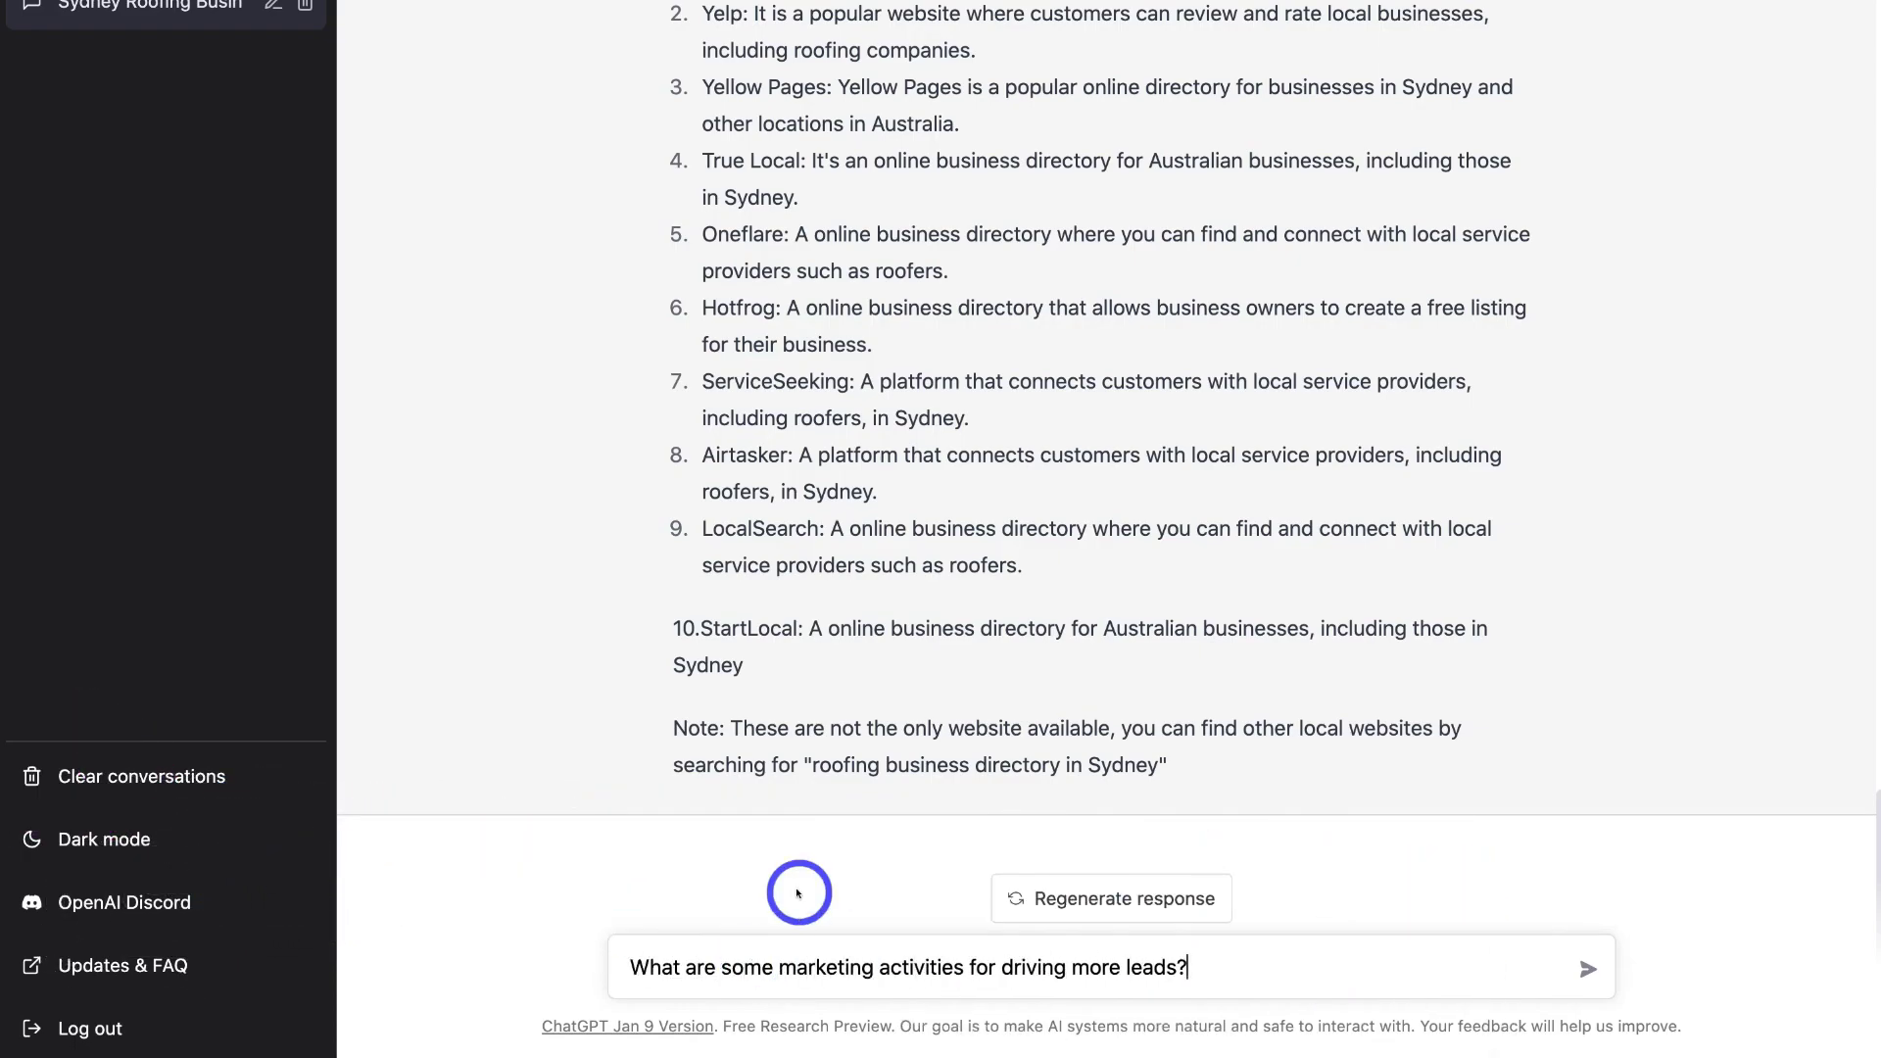
key("Return")
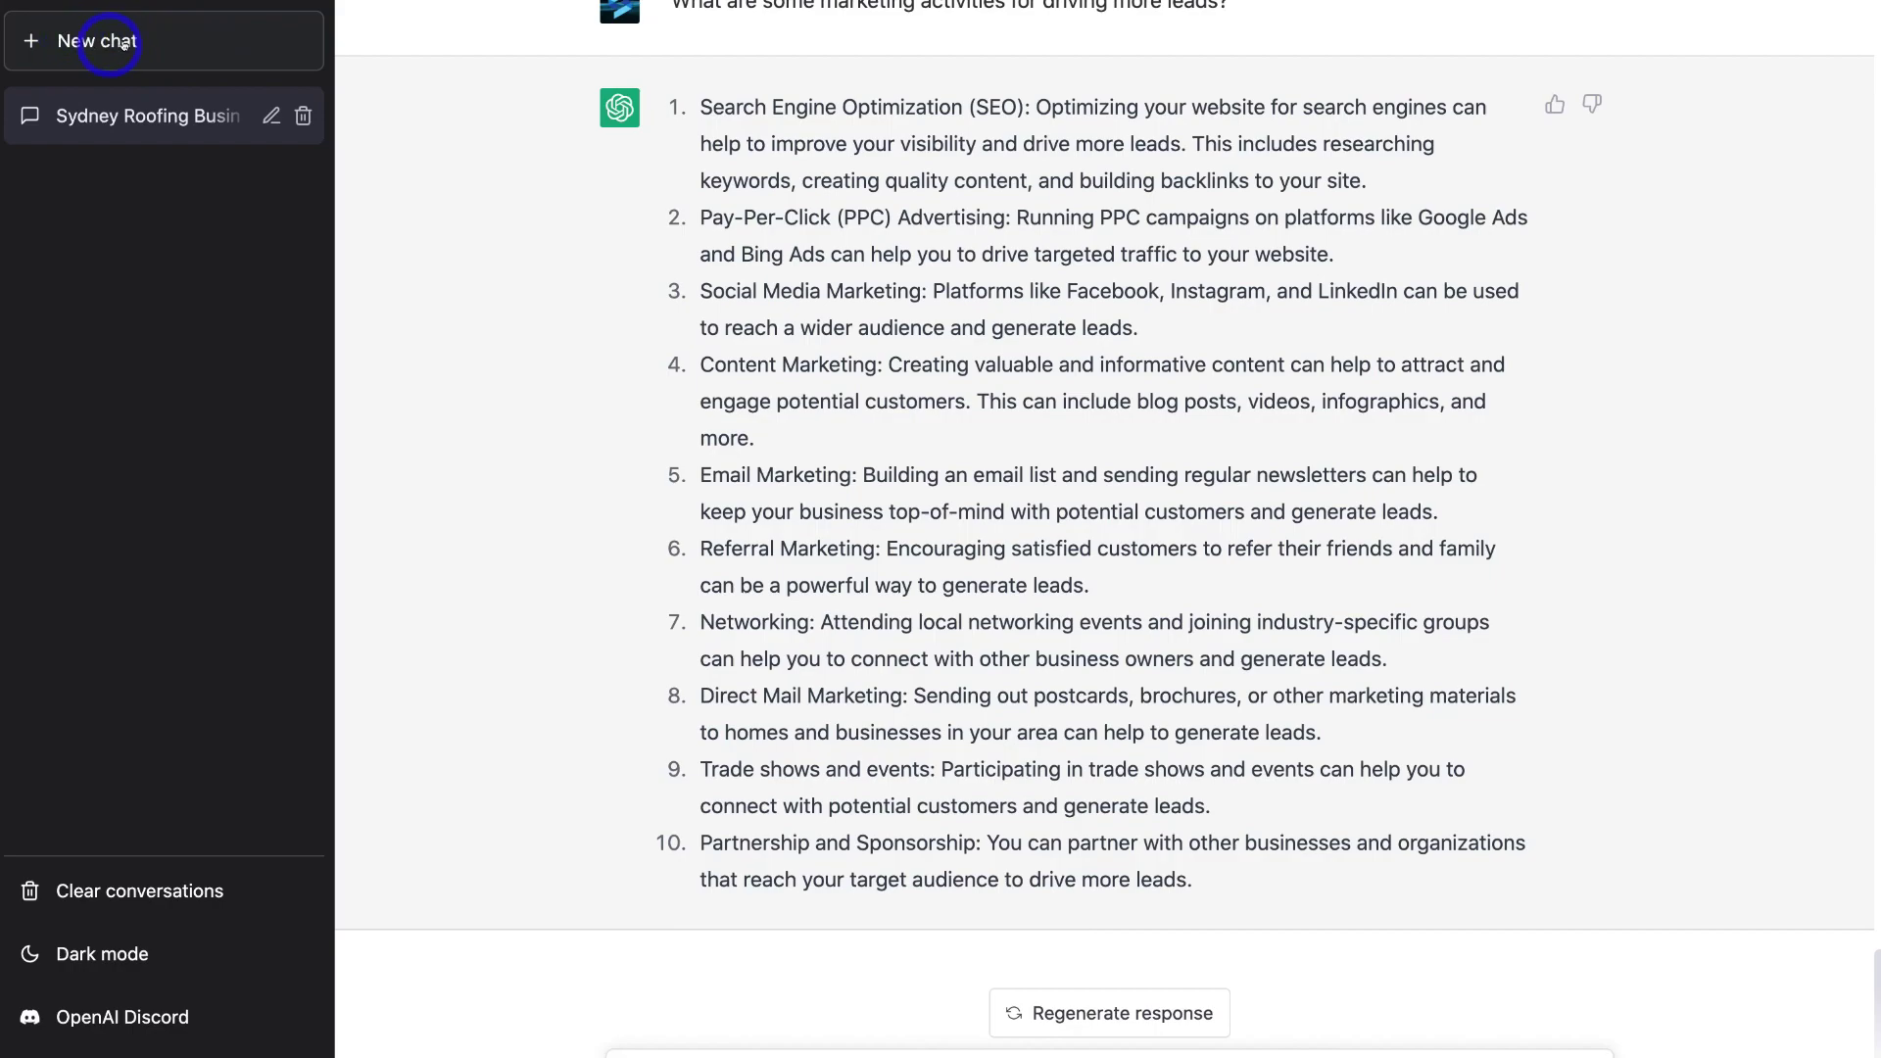
Step: Reopen the Sydney Roofing Business Names conversation from the sidebar and begin editing its title
left_click(168, 42)
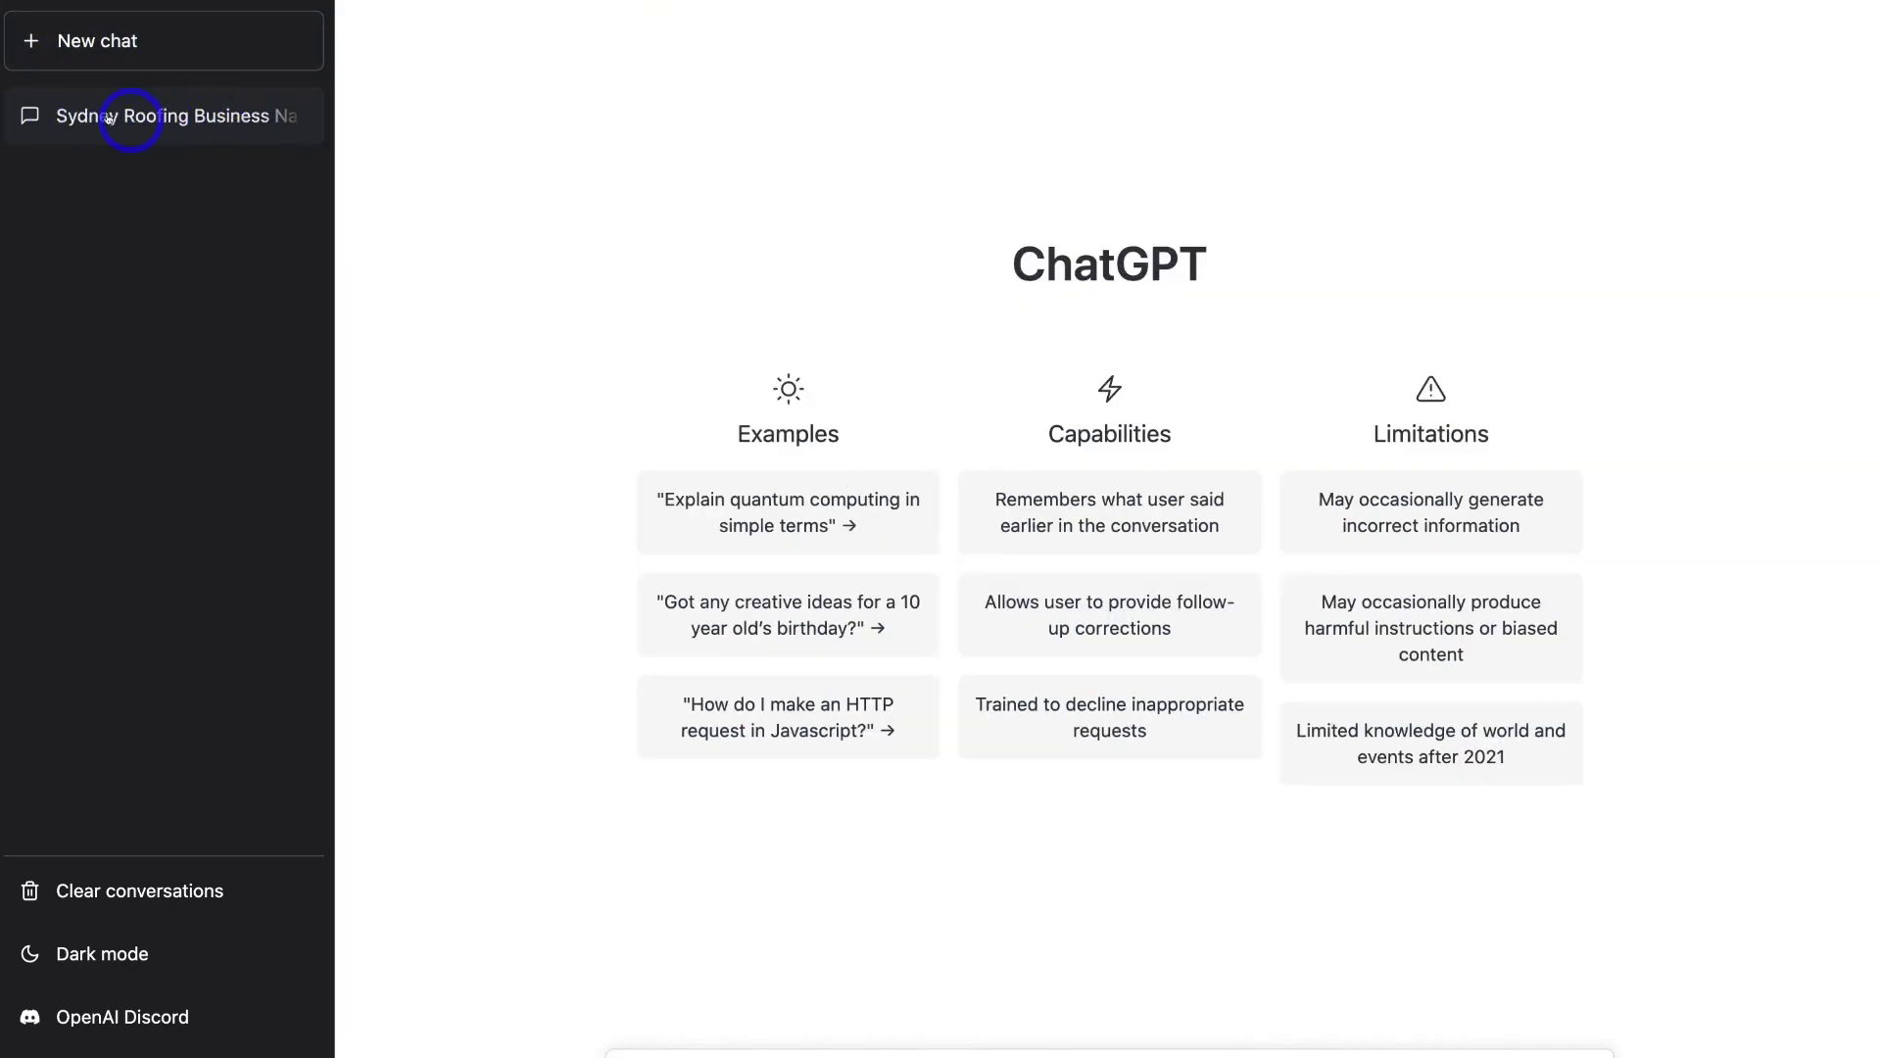
left_click(252, 115)
left_click(269, 116)
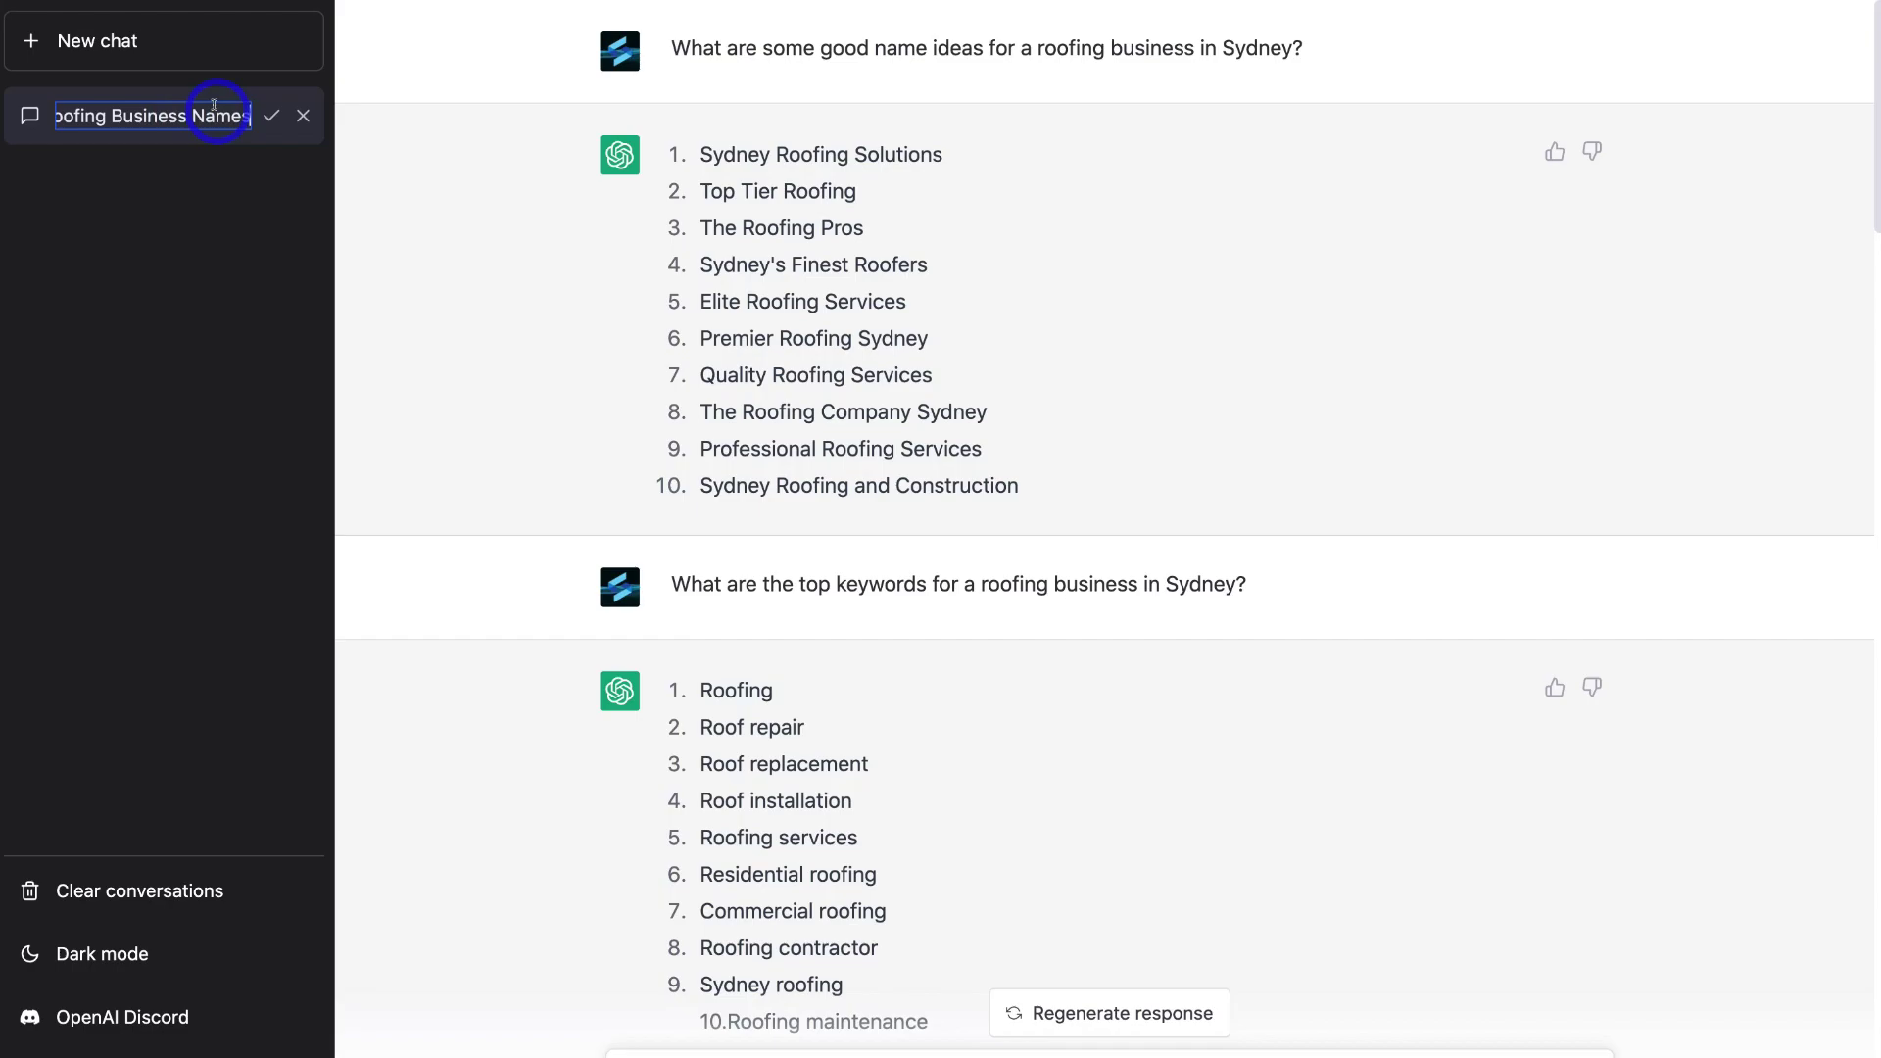
scroll(829, 222, "down", 10)
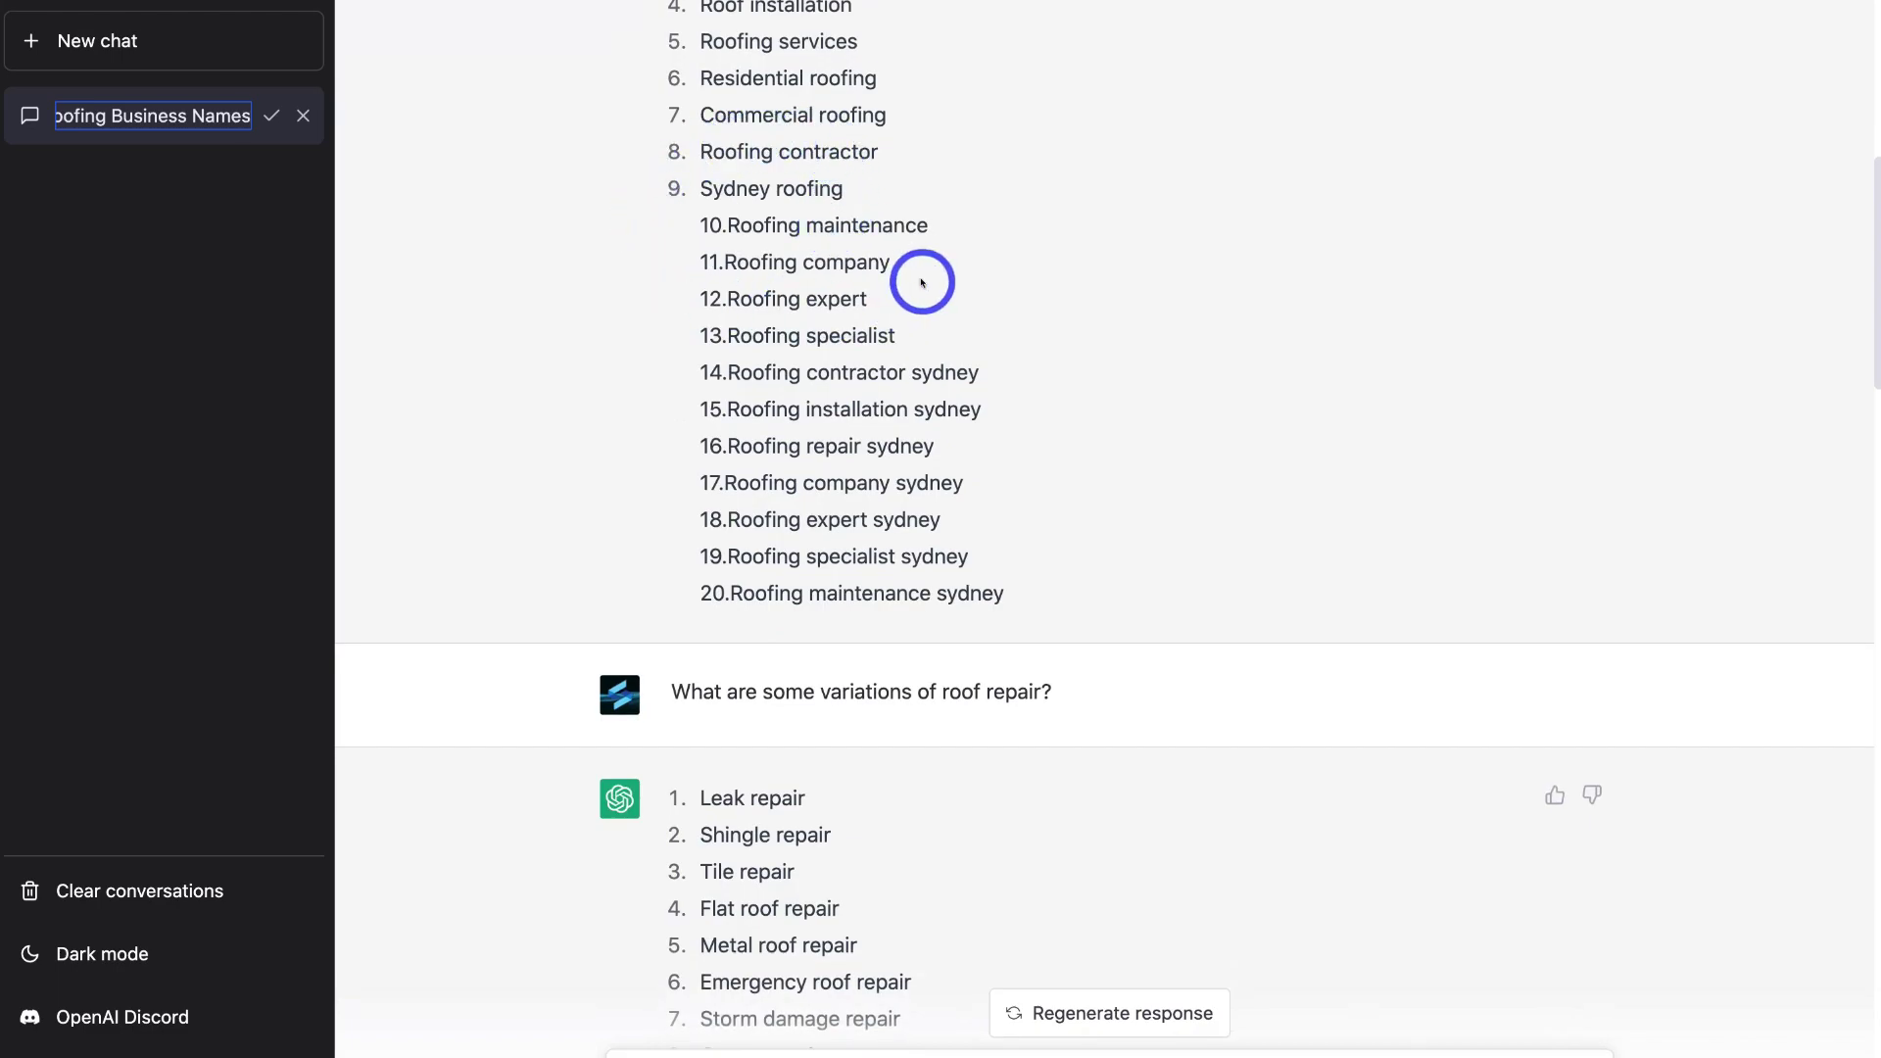
scroll(922, 282, "down", 7)
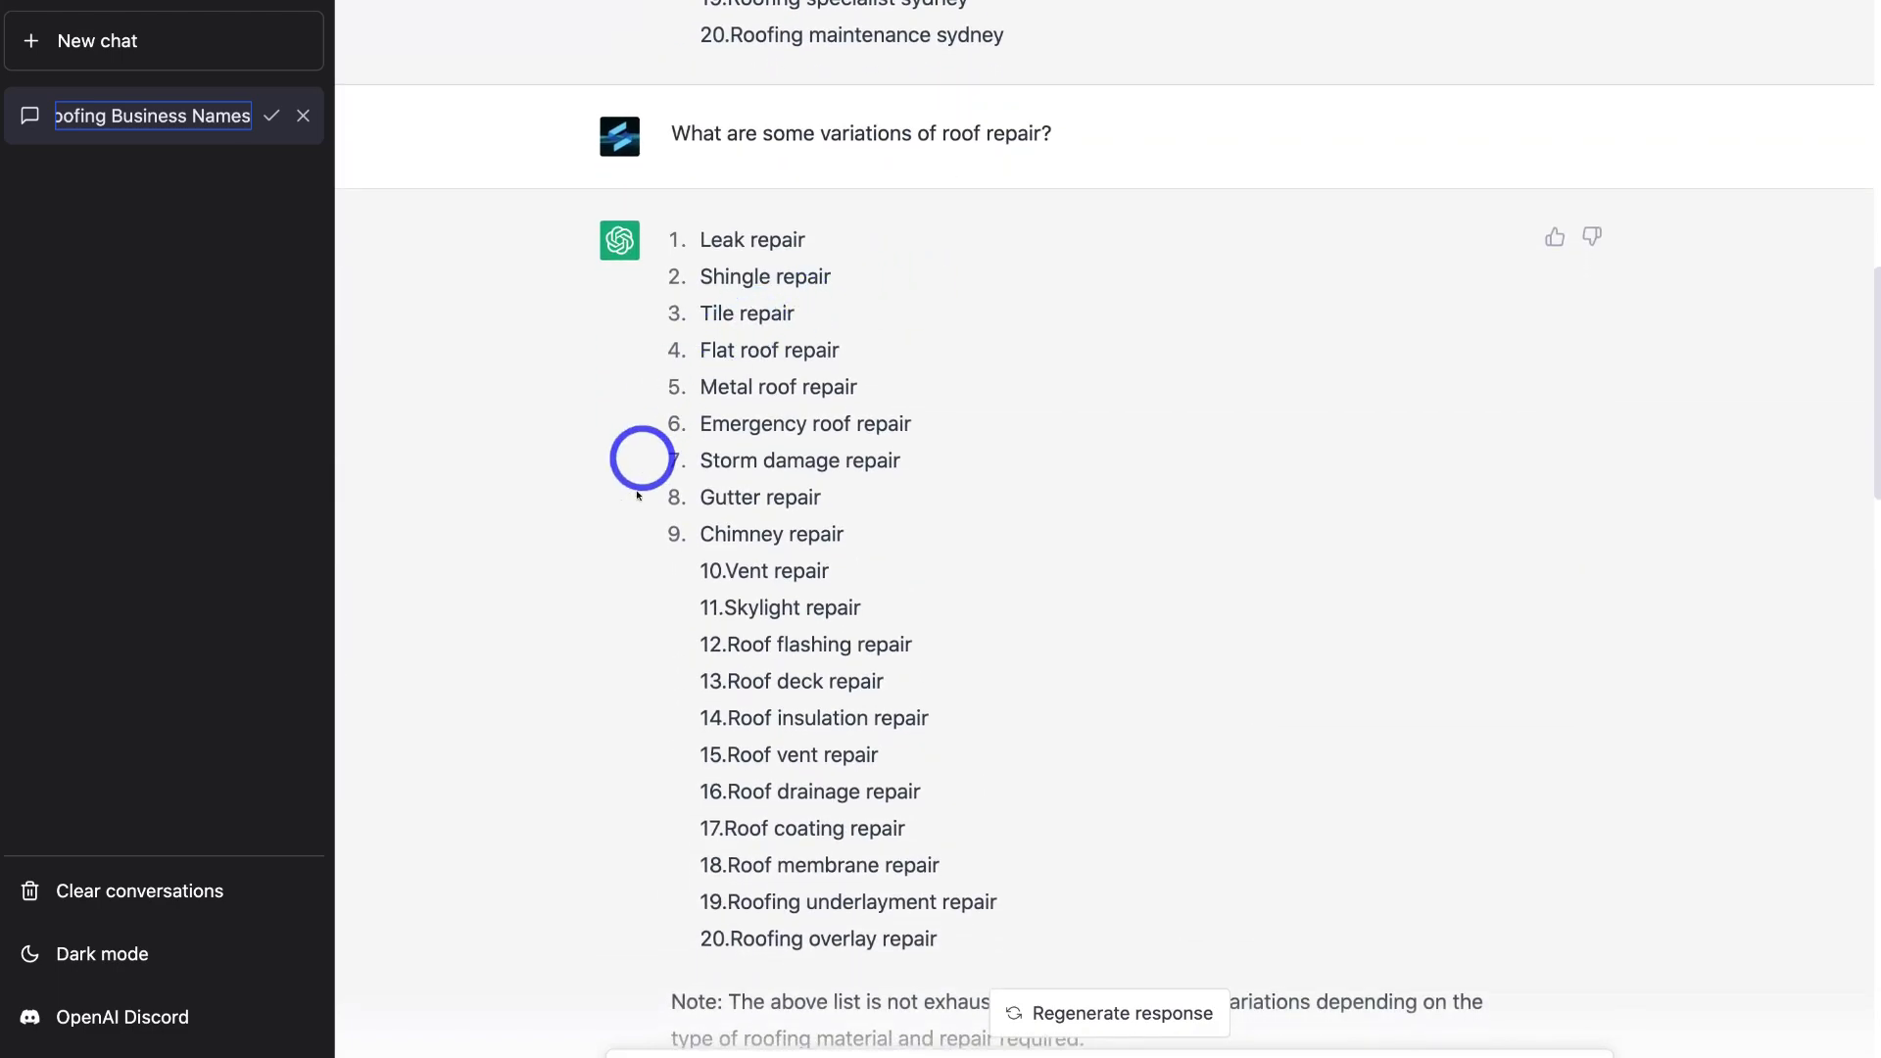
scroll(941, 616, "down", 1)
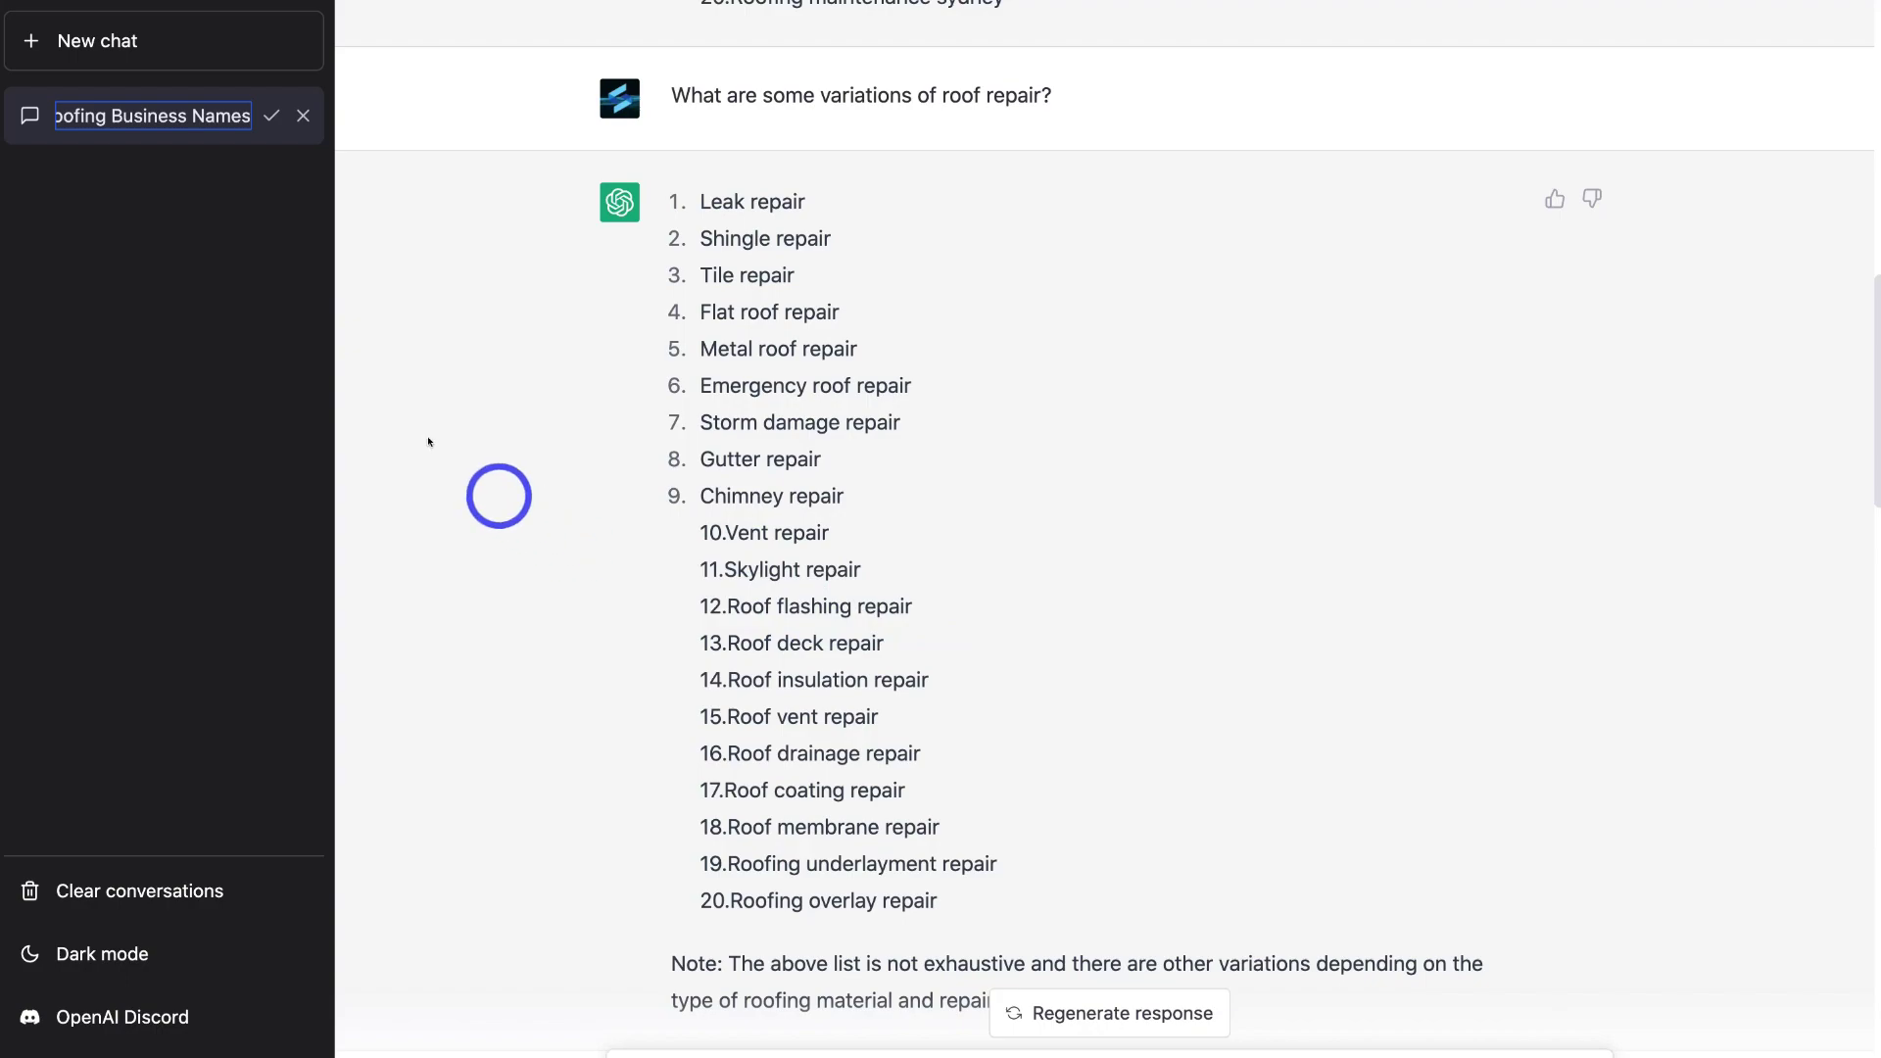